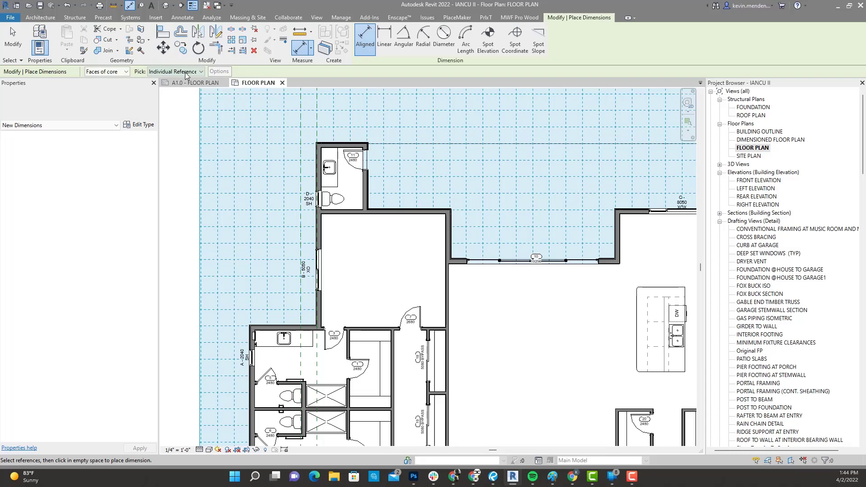
# Place an aligned dimension above the small bathroom's top wall, with Faces of core and the pick mode set to Entire Walls.
pyautogui.click(171, 87)
pyautogui.scroll(6, 340, 145)
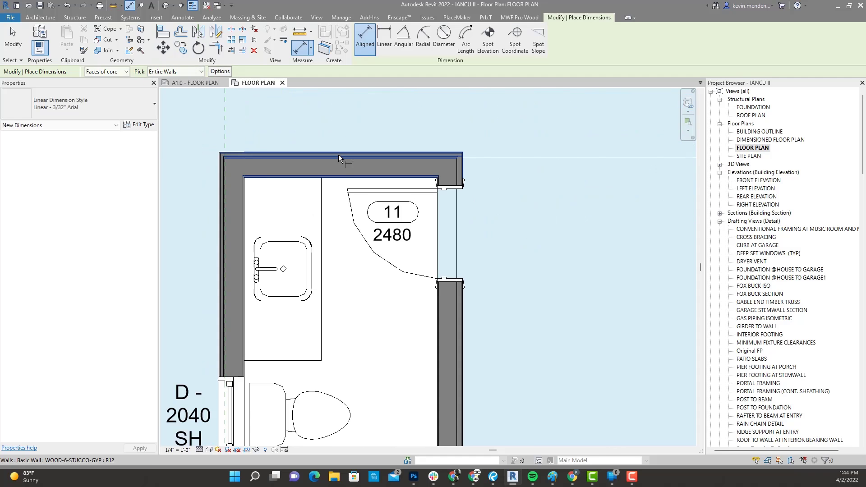
pyautogui.click(338, 168)
pyautogui.moveTo(333, 96); pyautogui.dragTo(339, 229, button='middle')
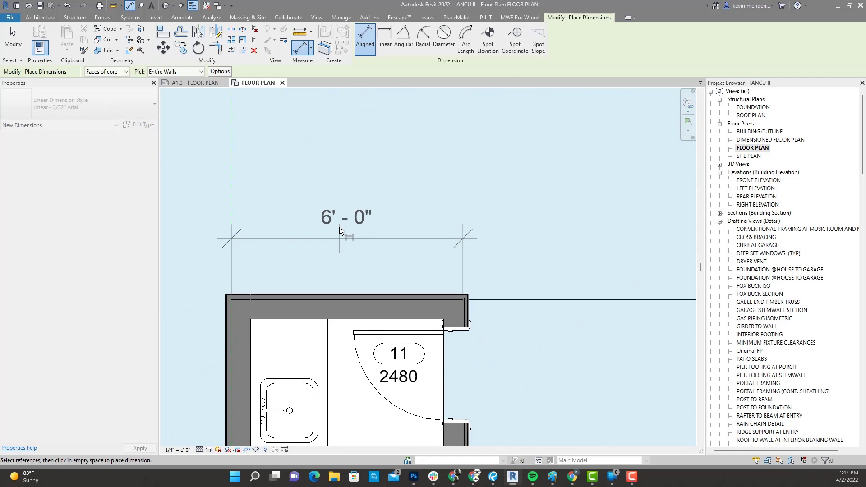
pyautogui.click(339, 157)
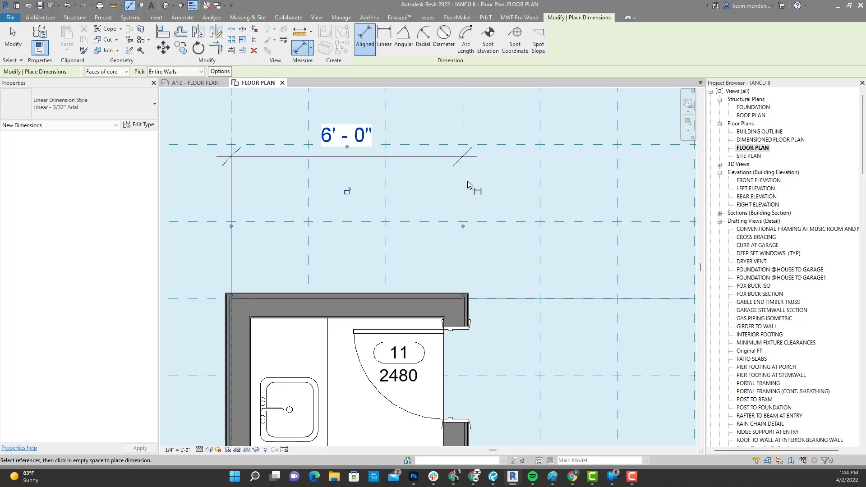
# Finish dimensioning and delete the dimension above the small bathroom's top wall.
pyautogui.press('Escape')
pyautogui.press('Escape')
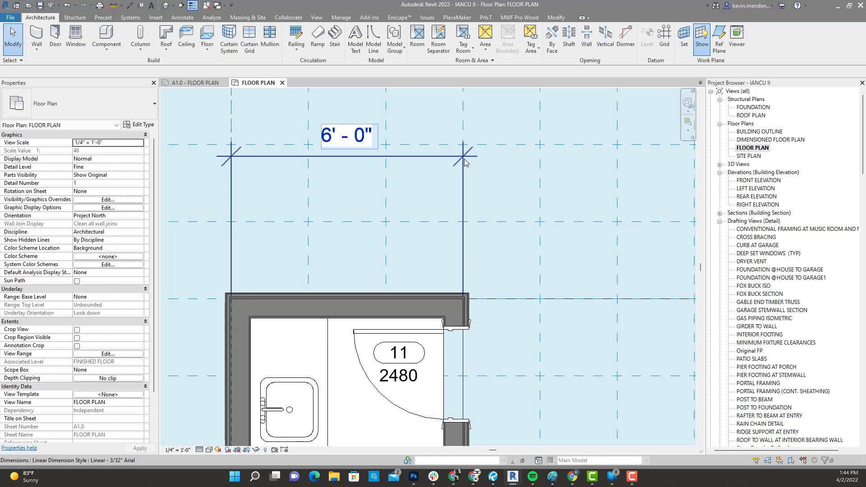
pyautogui.click(465, 161)
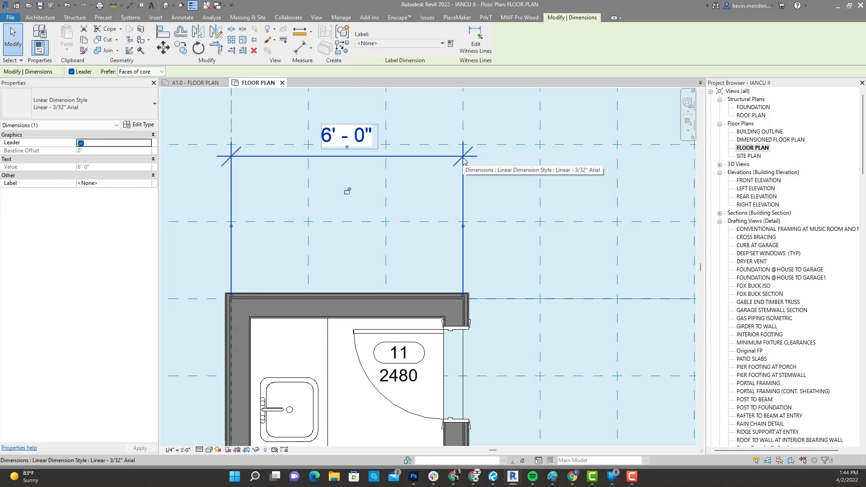
pyautogui.press('Delete')
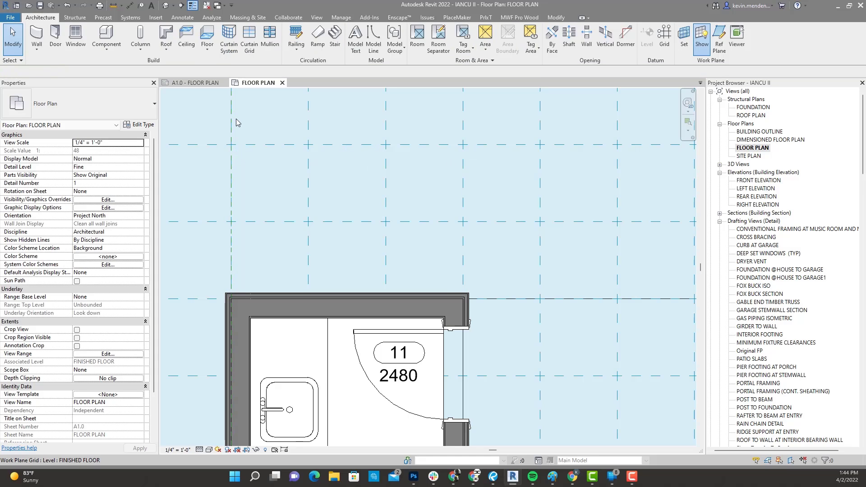
# Start a new aligned dimension with the pick mode set to Individual References.
pyautogui.press('d')
pyautogui.press('i')
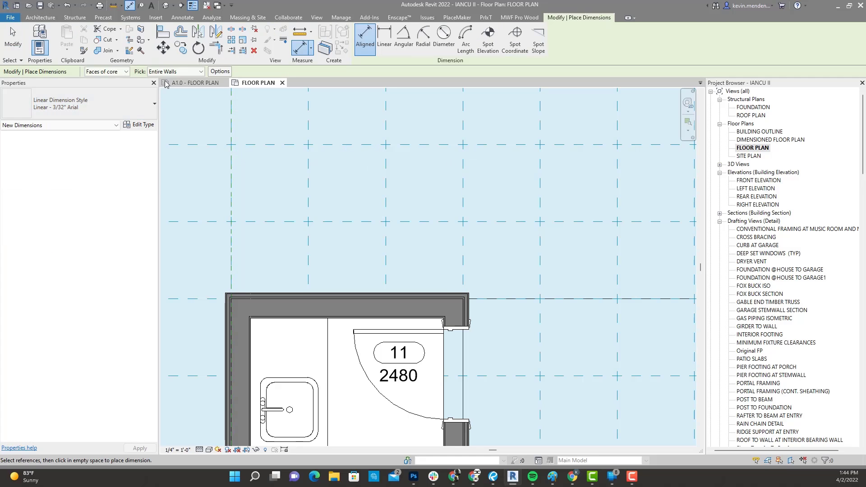
pyautogui.click(195, 71)
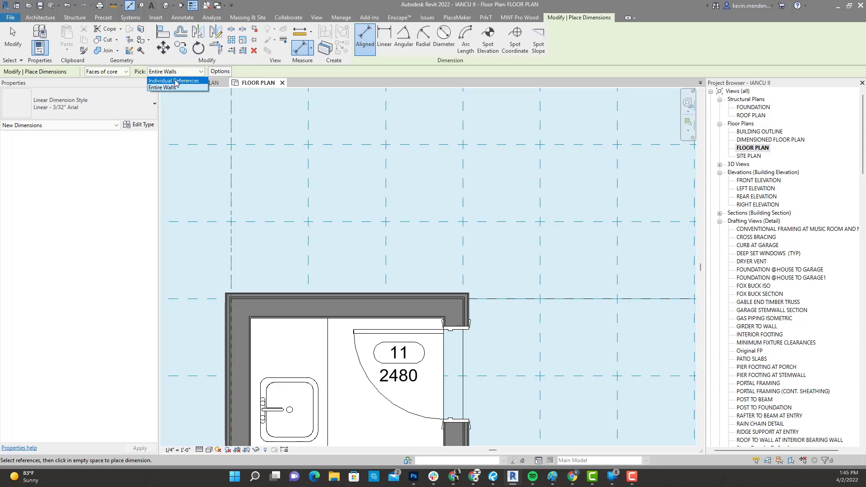
pyautogui.click(175, 81)
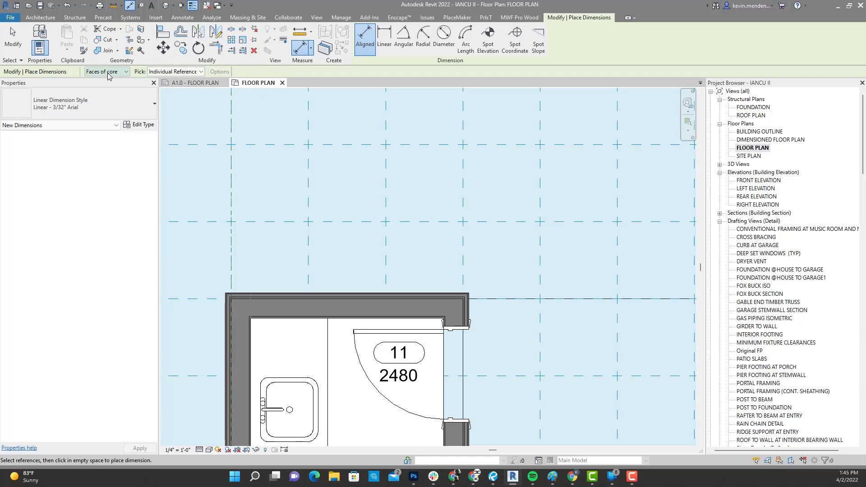
# Examine the layer structure and core boundaries of the bathroom's left exterior wall type, WOOD-6-STUCCO-GYP.
pyautogui.moveTo(259, 279); pyautogui.dragTo(263, 192, button='middle')
pyautogui.scroll(2, 246, 232)
pyautogui.moveTo(249, 237); pyautogui.dragTo(260, 223, button='middle')
pyautogui.scroll(1, 244, 251)
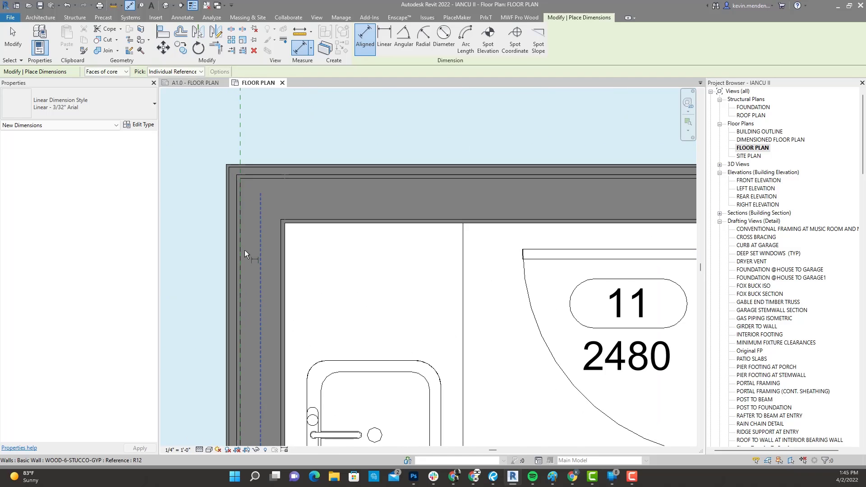
pyautogui.scroll(2, 244, 250)
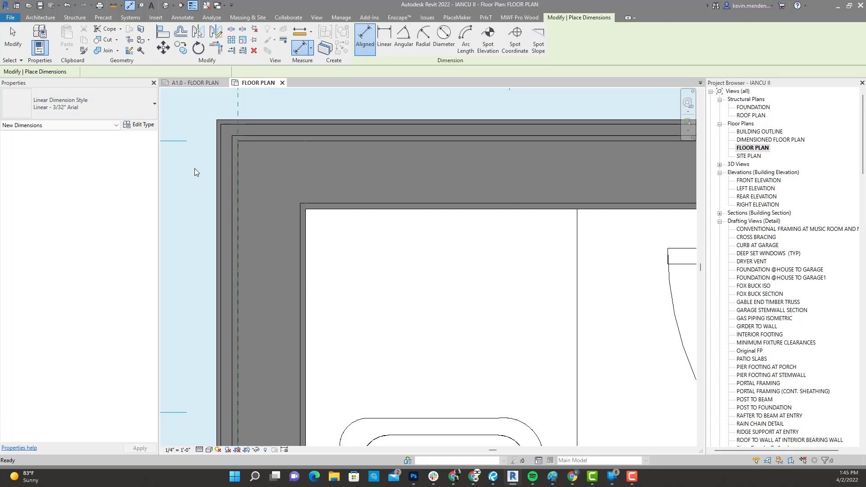
pyautogui.press('Escape')
pyautogui.press('Escape')
pyautogui.click(251, 252)
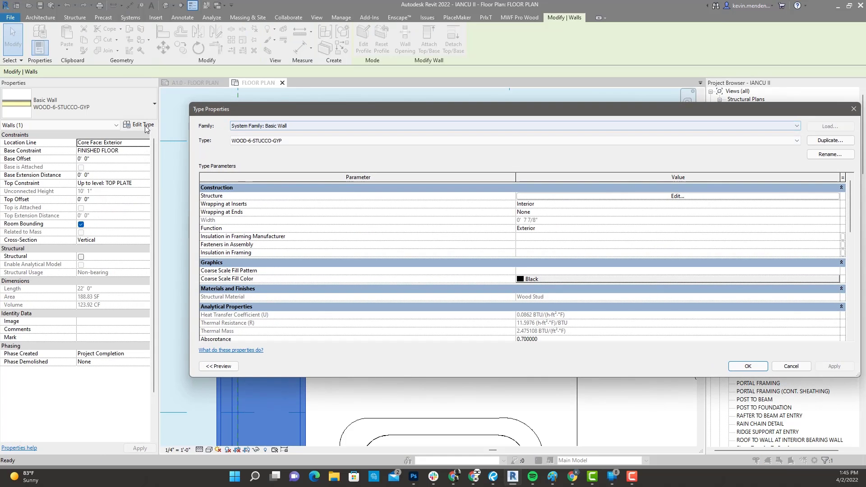
pyautogui.click(564, 196)
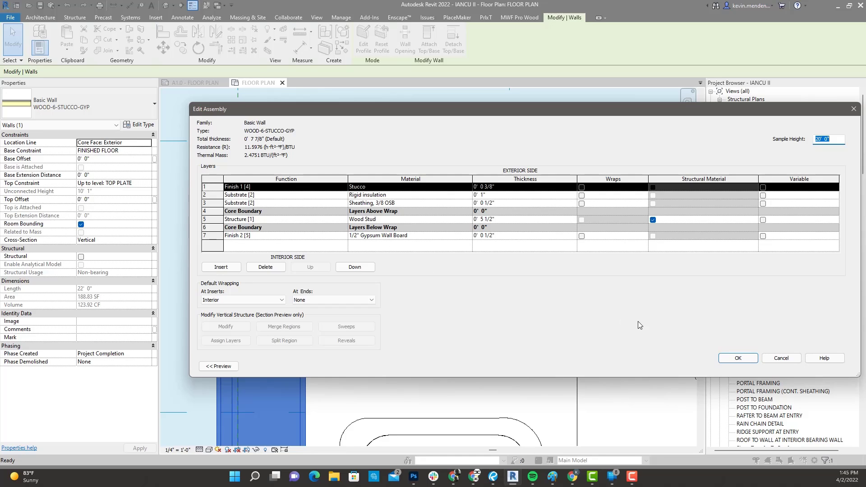
pyautogui.click(731, 357)
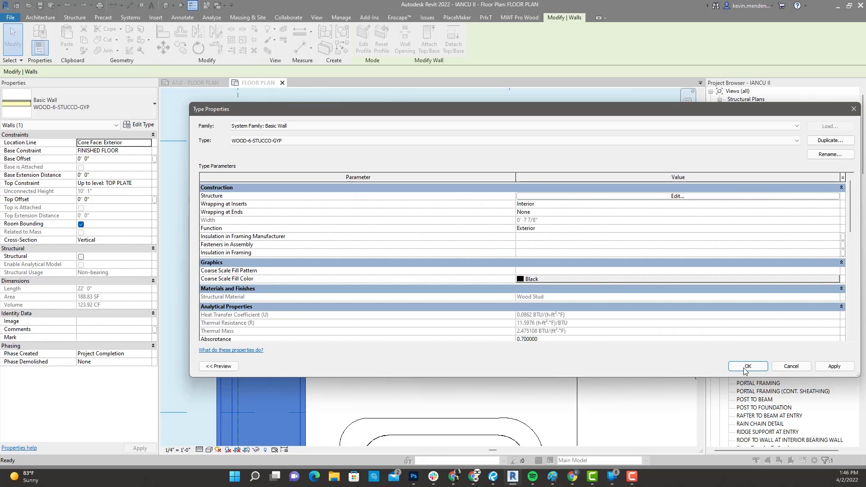
pyautogui.click(744, 366)
# Begin an aligned dimension string by picking the exterior core faces of the small bathroom's left and right walls.
pyautogui.scroll(-3, 501, 306)
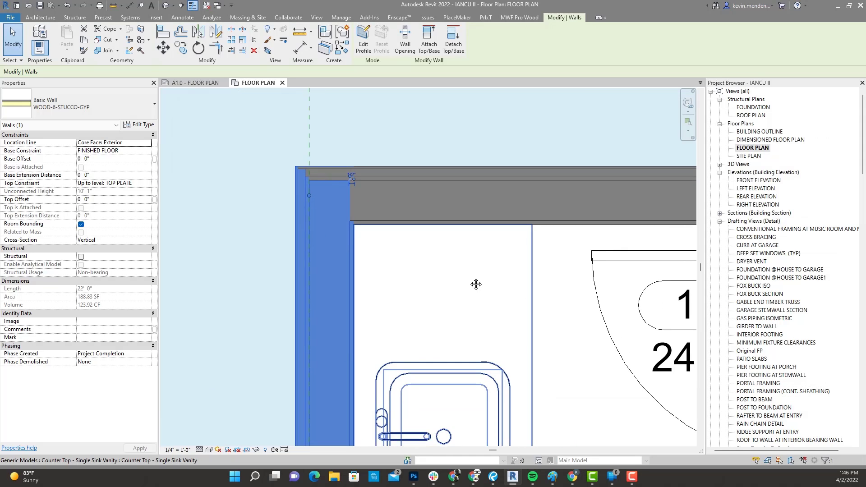
pyautogui.press('d')
pyautogui.press('i')
pyautogui.scroll(2, 307, 221)
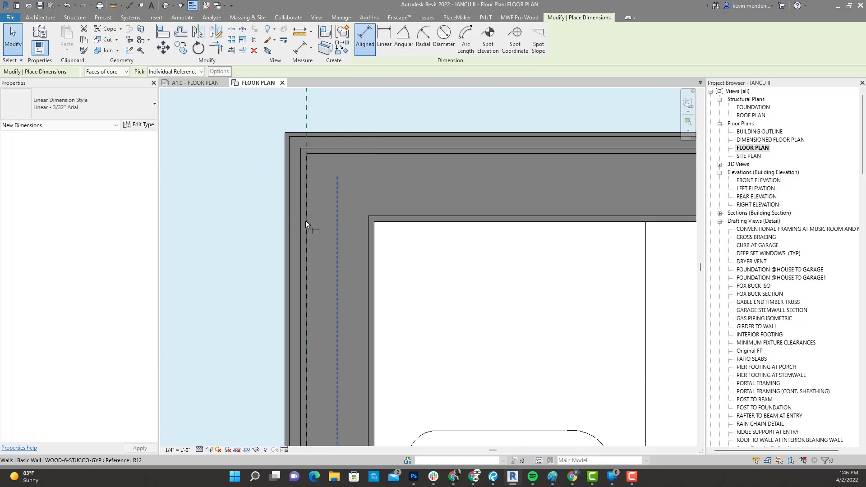
pyautogui.click(306, 221)
pyautogui.scroll(-5, 470, 190)
pyautogui.moveTo(623, 188); pyautogui.dragTo(469, 209, button='middle')
pyautogui.scroll(3, 469, 209)
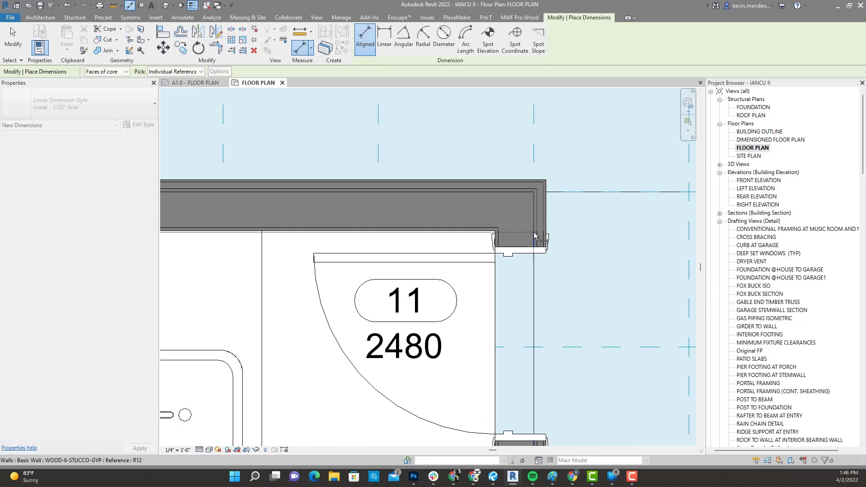
pyautogui.click(534, 231)
# Extend the dimension string to the exterior core faces of the walls on both sides of the door 10 recess.
pyautogui.scroll(-2, 519, 197)
pyautogui.scroll(-2, 638, 190)
pyautogui.moveTo(686, 195); pyautogui.dragTo(356, 201, button='middle')
pyautogui.moveTo(456, 339); pyautogui.dragTo(472, 211, button='middle')
pyautogui.scroll(2, 486, 305)
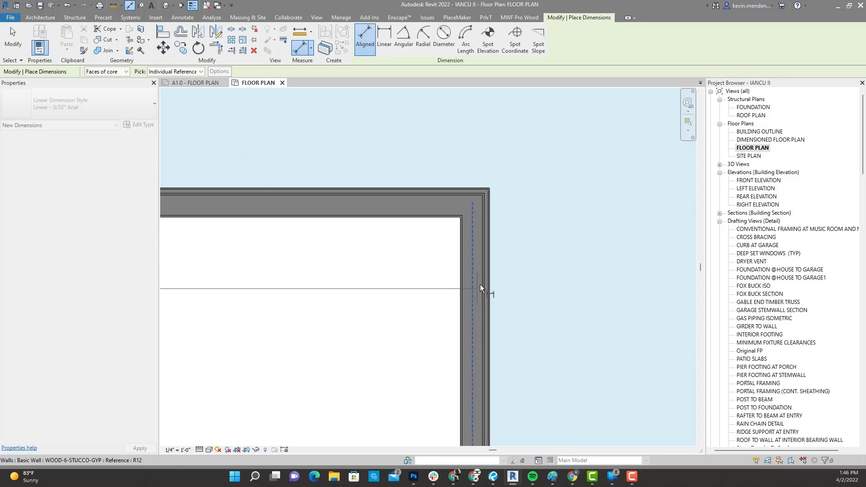
pyautogui.click(481, 285)
pyautogui.scroll(-3, 505, 211)
pyautogui.moveTo(593, 191); pyautogui.dragTo(280, 197, button='middle')
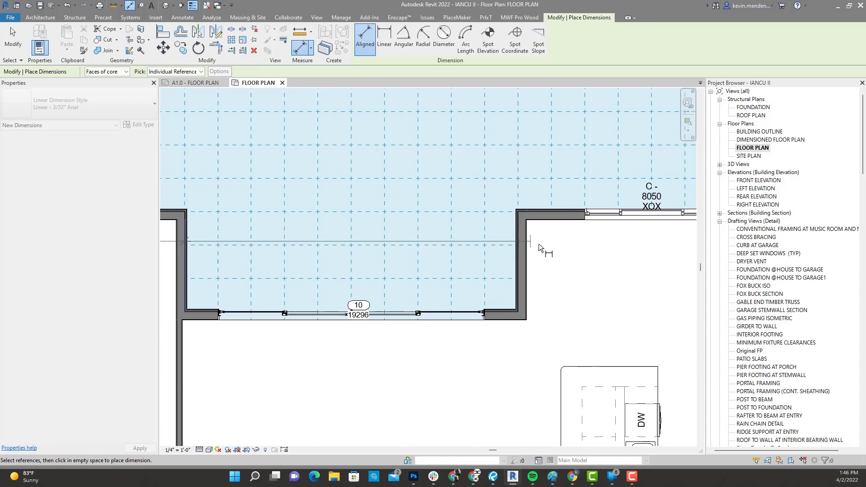
pyautogui.scroll(2, 537, 246)
pyautogui.click(495, 245)
# Extend the dimension string to the exterior core faces of the walls on both sides of the door 27 recess.
pyautogui.moveTo(612, 188); pyautogui.dragTo(304, 189, button='middle')
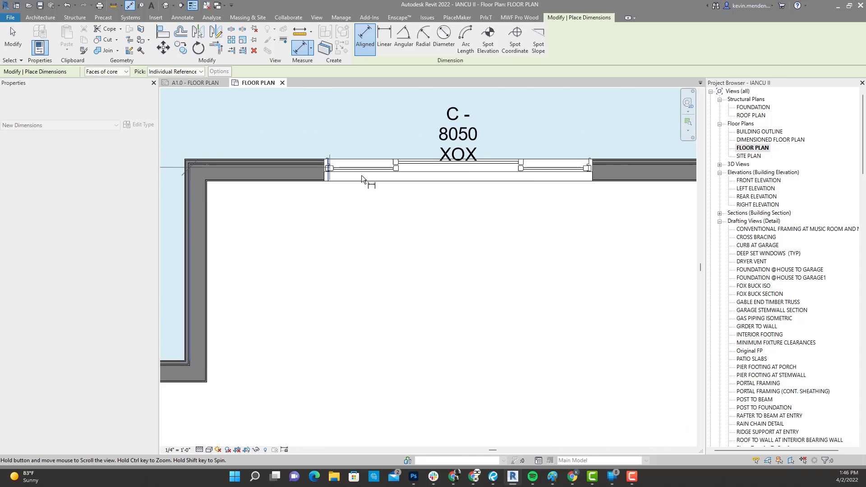
pyautogui.moveTo(541, 203); pyautogui.dragTo(413, 215, button='middle')
pyautogui.scroll(-1, 411, 214)
pyautogui.click(509, 224)
pyautogui.scroll(-2, 568, 152)
pyautogui.scroll(-2, 602, 150)
pyautogui.moveTo(619, 140); pyautogui.dragTo(397, 243, button='middle')
pyautogui.scroll(6, 580, 163)
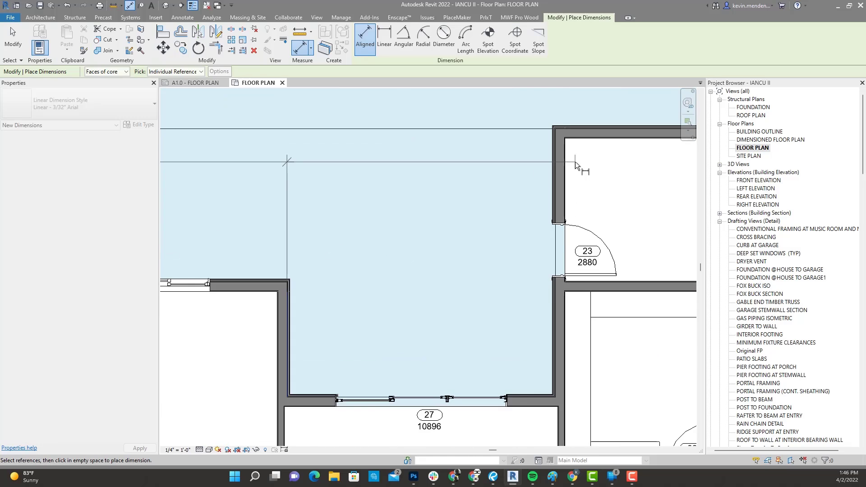
pyautogui.click(547, 166)
# Add the exterior core face of the far right wall, beyond the door 23 room, to the dimension string.
pyautogui.scroll(-4, 551, 155)
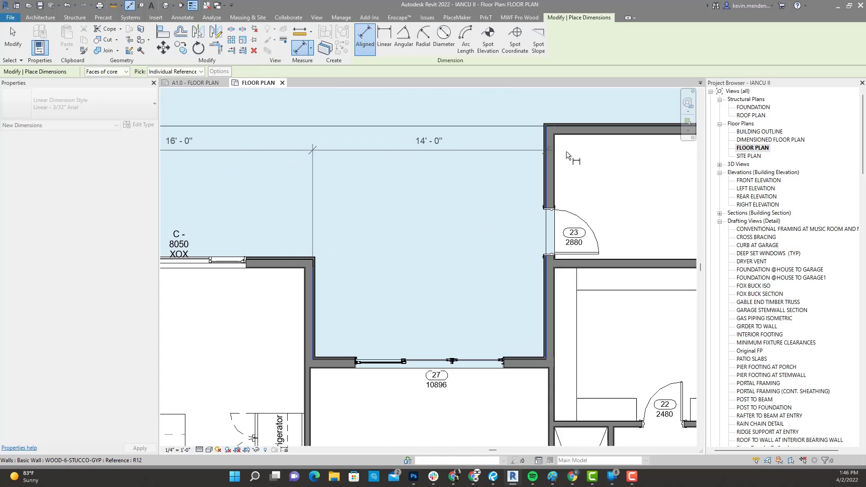
pyautogui.moveTo(568, 158); pyautogui.dragTo(298, 214, button='middle')
pyautogui.scroll(1, 517, 202)
pyautogui.scroll(4, 508, 206)
pyautogui.click(510, 206)
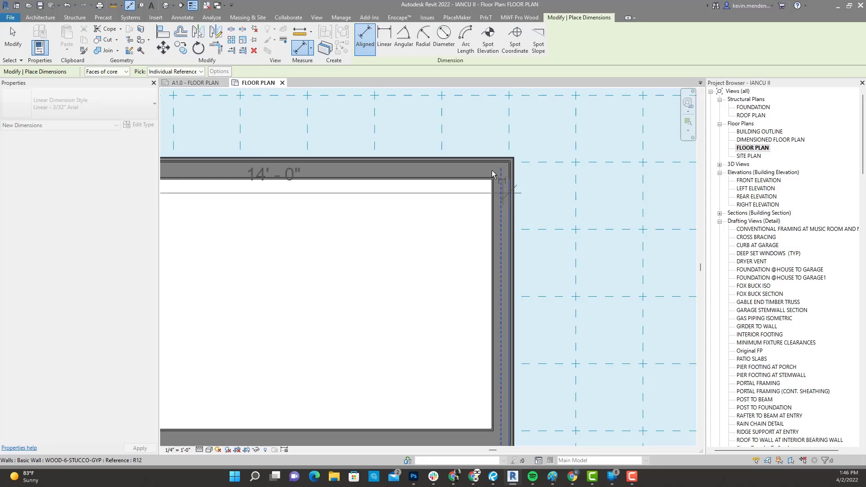
# Place the dimension string above the plan, three grid squares beyond the topmost exterior walls.
pyautogui.scroll(-6, 489, 159)
pyautogui.moveTo(487, 171); pyautogui.dragTo(504, 205, button='middle')
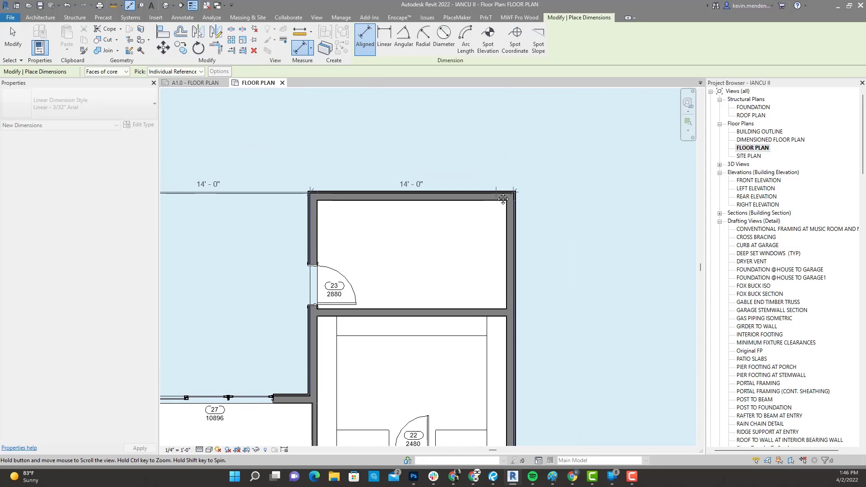
pyautogui.moveTo(479, 130); pyautogui.dragTo(554, 149, button='middle')
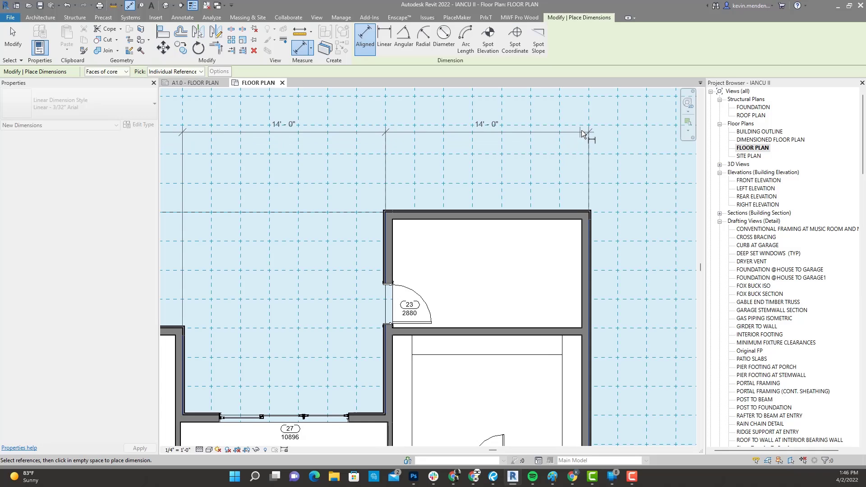
pyautogui.click(611, 128)
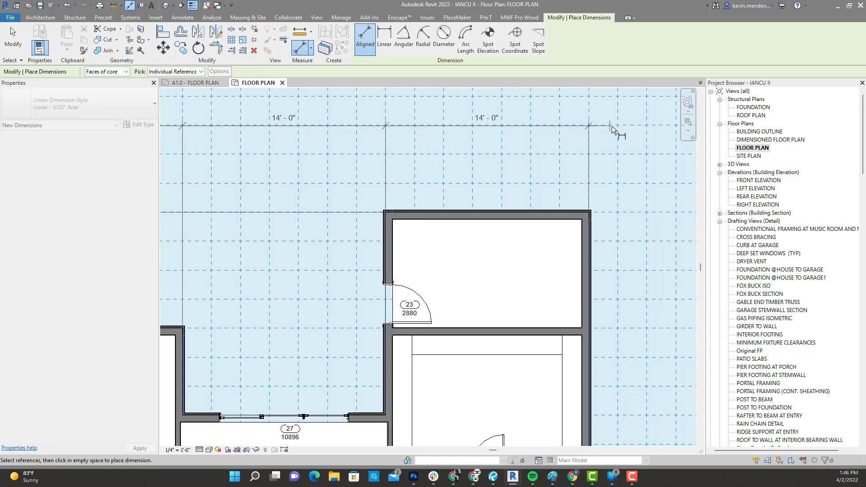
pyautogui.scroll(-3, 611, 127)
pyautogui.moveTo(621, 136); pyautogui.dragTo(656, 170, button='middle')
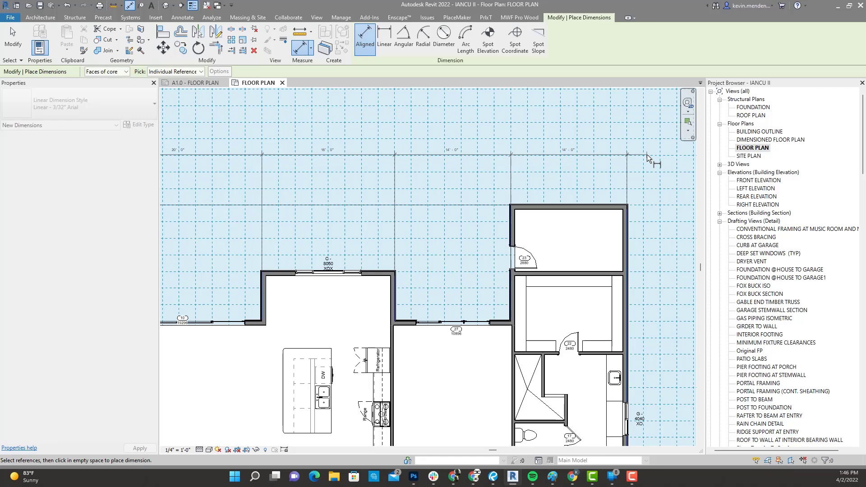
pyautogui.click(585, 189)
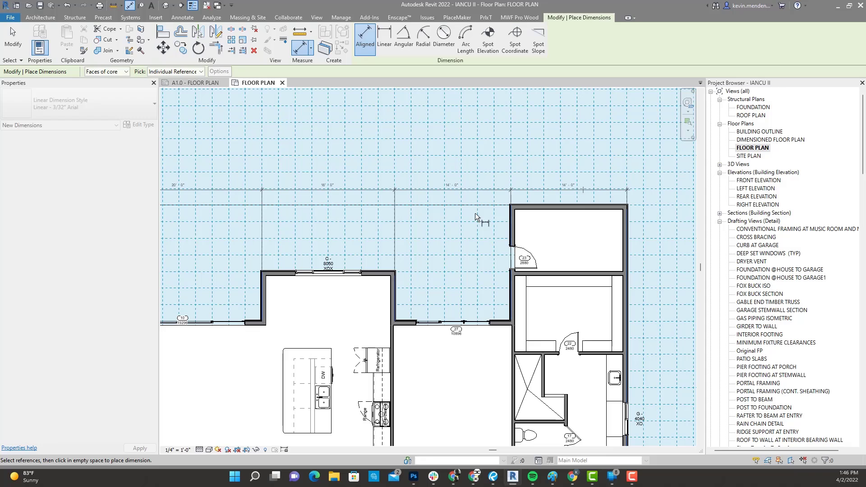
pyautogui.click(654, 156)
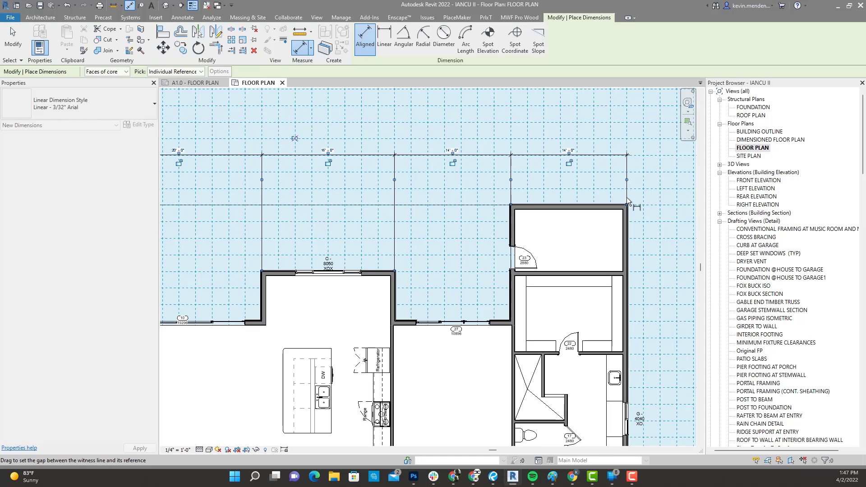
# Examine the placed dimension string's spacing from the top exterior walls and the wall recess at door 10.
pyautogui.moveTo(588, 164); pyautogui.dragTo(591, 191, button='middle')
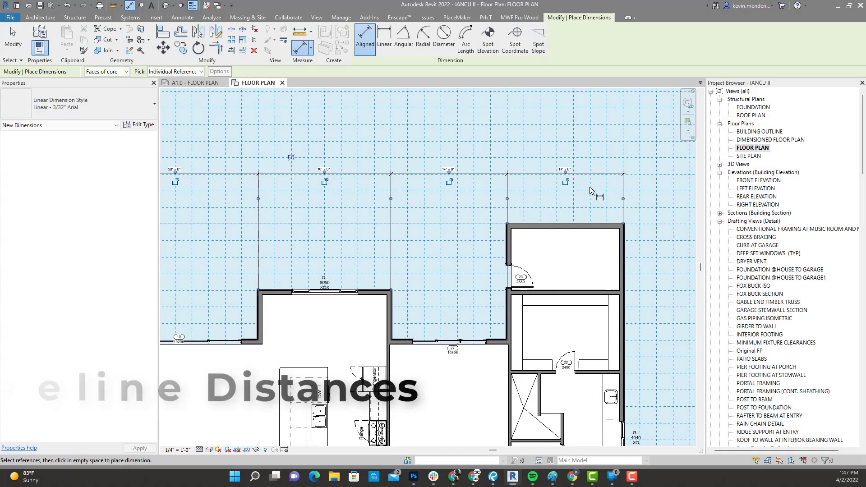
pyautogui.scroll(2, 603, 219)
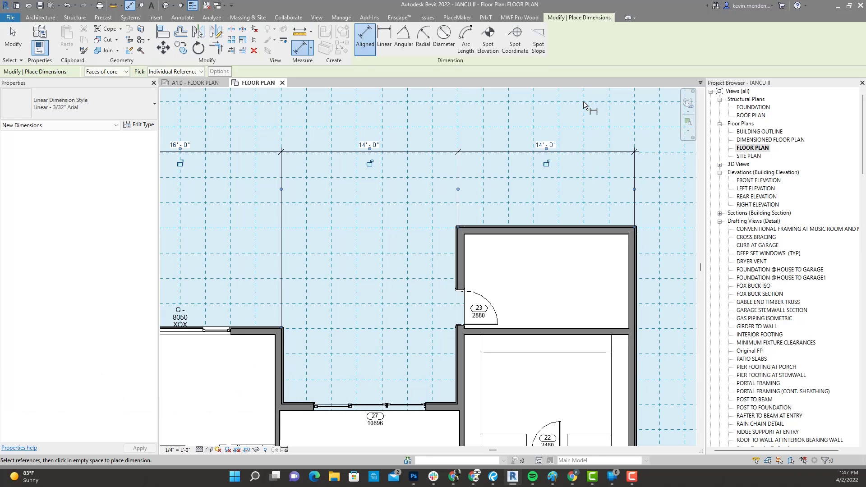
pyautogui.scroll(-2, 538, 193)
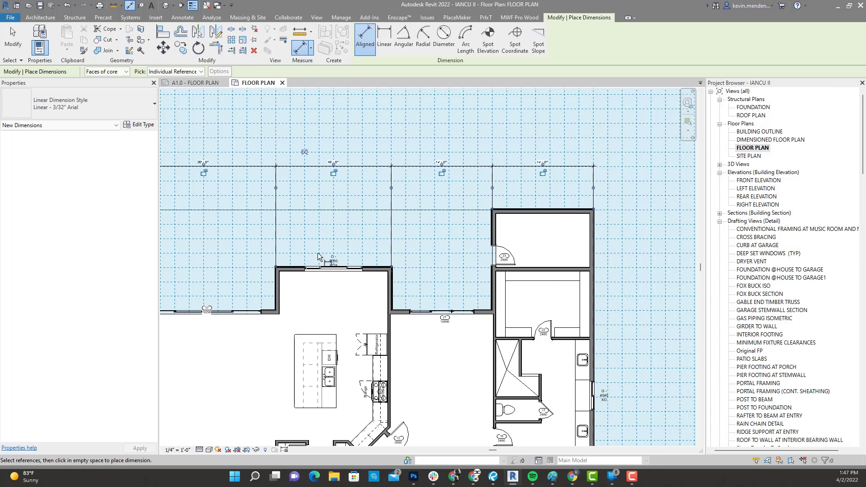
pyautogui.moveTo(327, 261); pyautogui.dragTo(446, 251, button='middle')
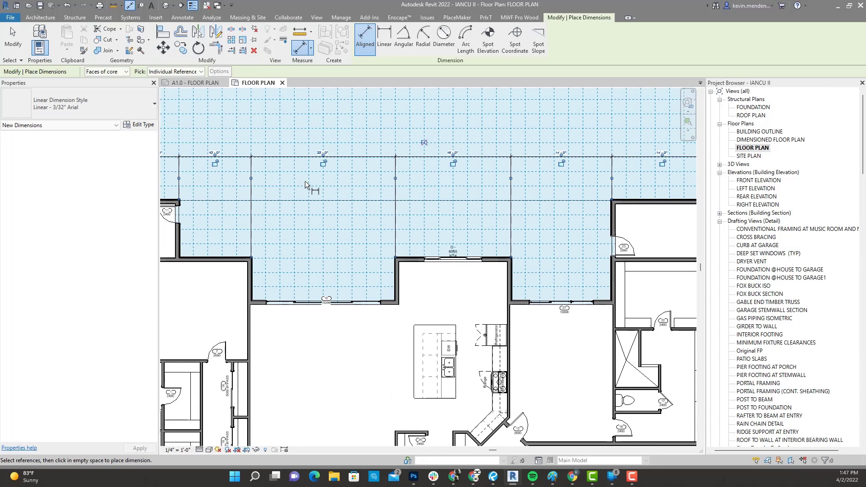
pyautogui.scroll(-1, 348, 189)
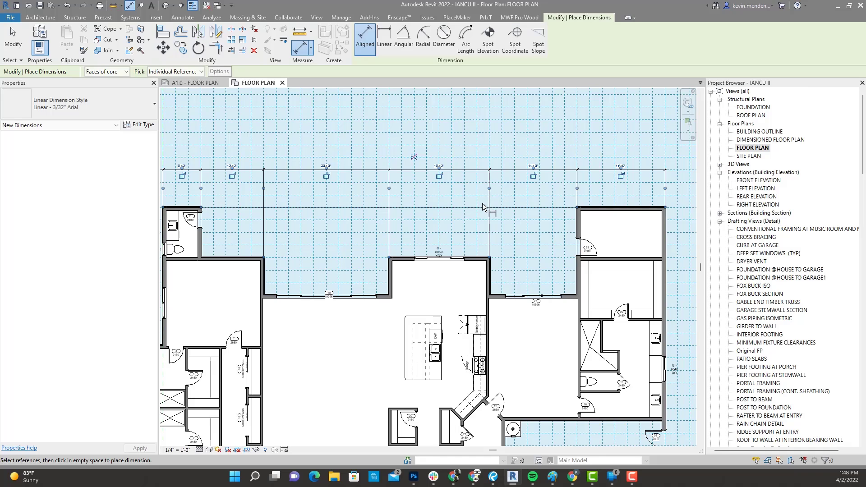
pyautogui.scroll(5, 283, 265)
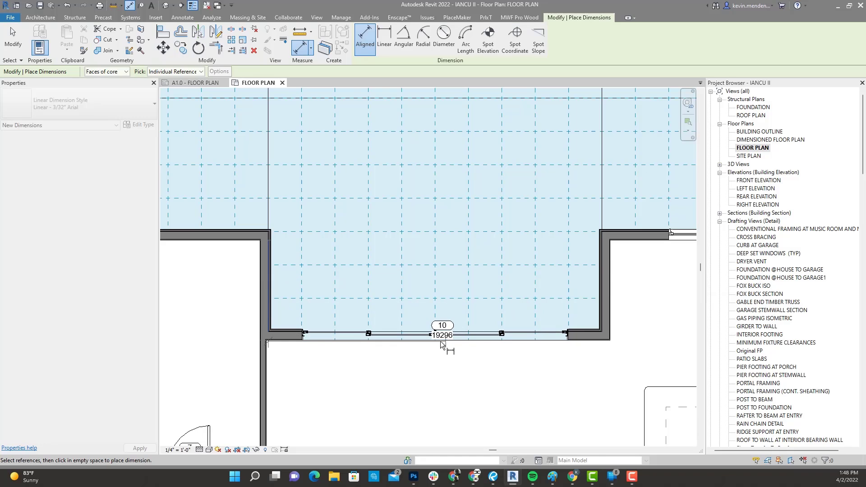
# Add the centre of sliding door 10 and the exterior core face of the recess's right wall to the second aligned dimension string.
pyautogui.scroll(2, 438, 341)
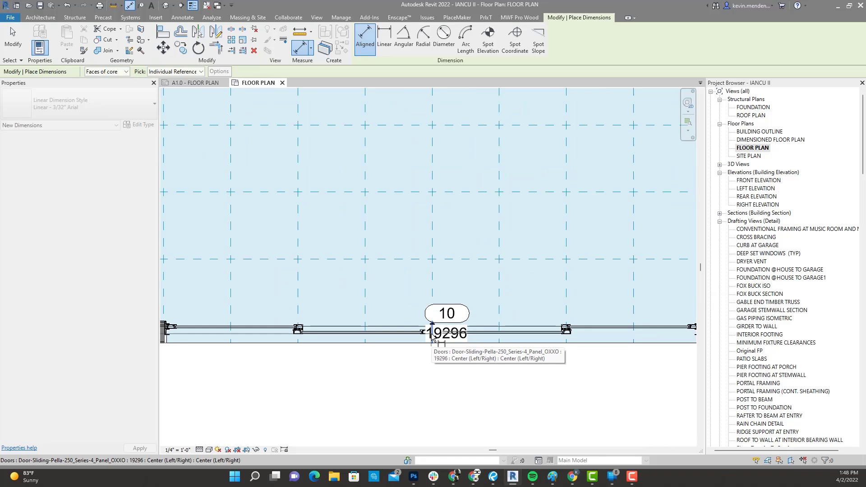
pyautogui.click(432, 336)
pyautogui.scroll(-2, 526, 230)
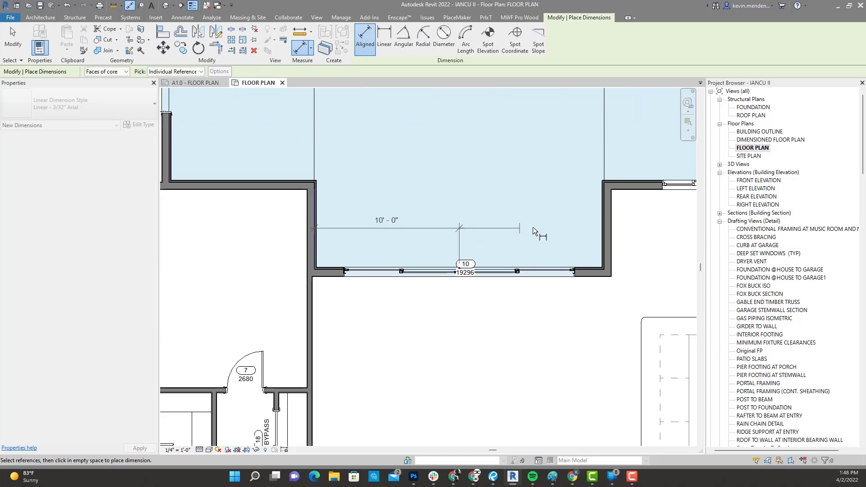
pyautogui.scroll(3, 582, 185)
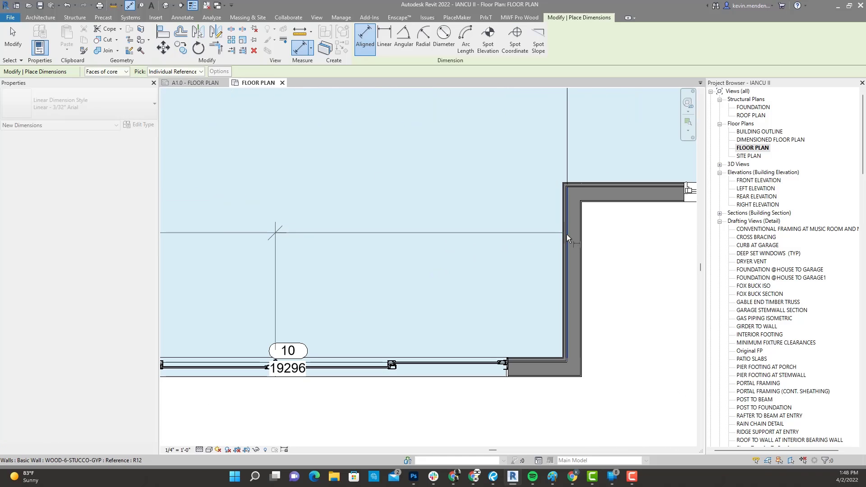
pyautogui.click(568, 236)
pyautogui.scroll(-2, 625, 145)
pyautogui.moveTo(624, 145); pyautogui.dragTo(423, 169, button='middle')
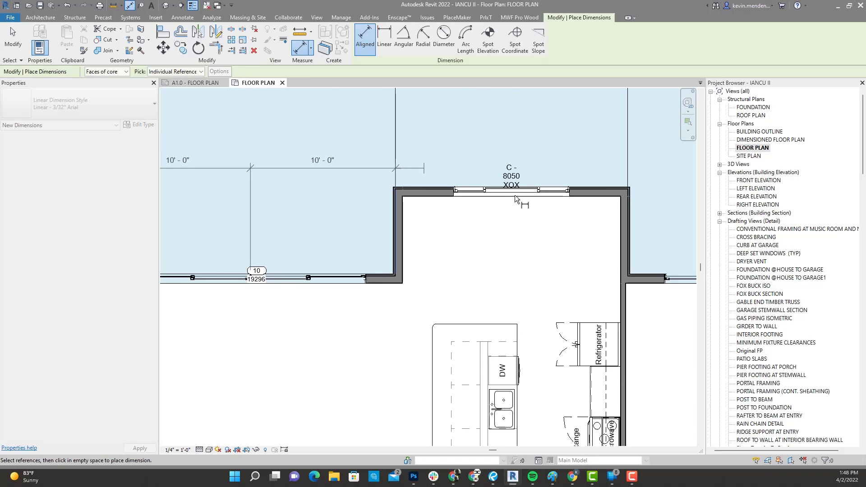
# Extend the string to the centre of window C - 8050 and the exterior core face of the wall between the kitchen and the door 27 recess.
pyautogui.click(512, 198)
pyautogui.scroll(-2, 514, 199)
pyautogui.scroll(3, 529, 211)
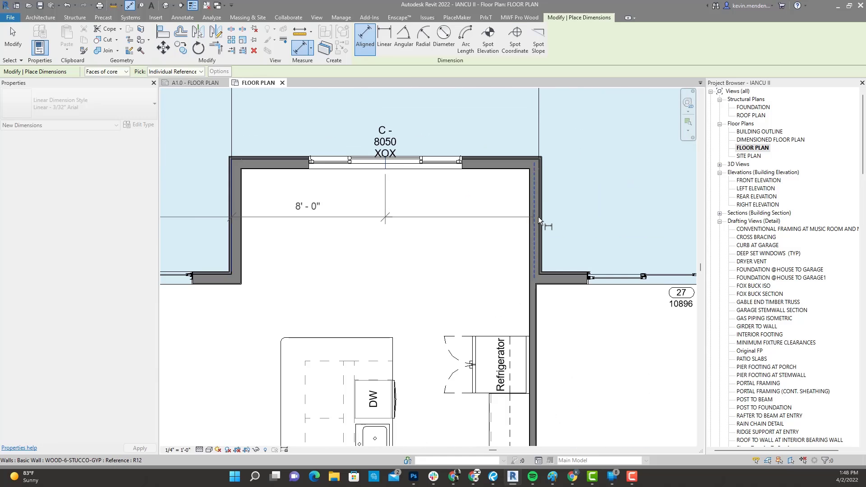
pyautogui.click(540, 216)
pyautogui.scroll(-1, 638, 265)
pyautogui.moveTo(638, 265); pyautogui.dragTo(513, 232, button='middle')
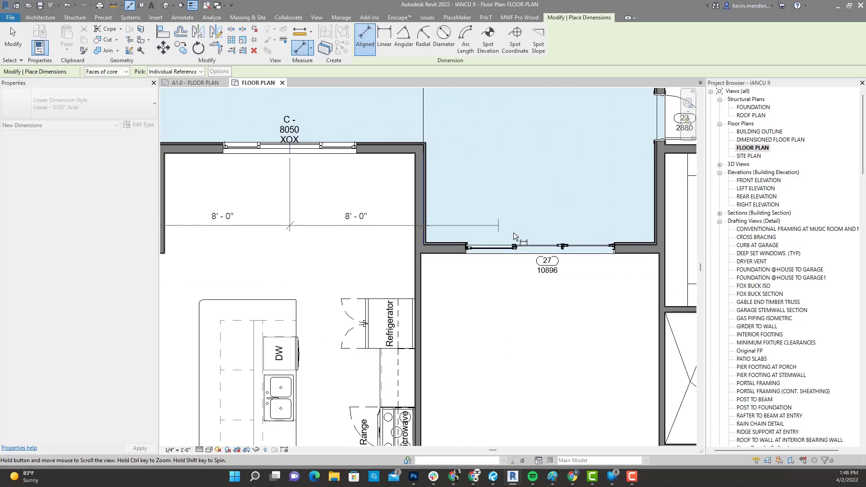
# Place the dimension string level with the door 27 wall and end the Aligned dimension command.
pyautogui.click(551, 253)
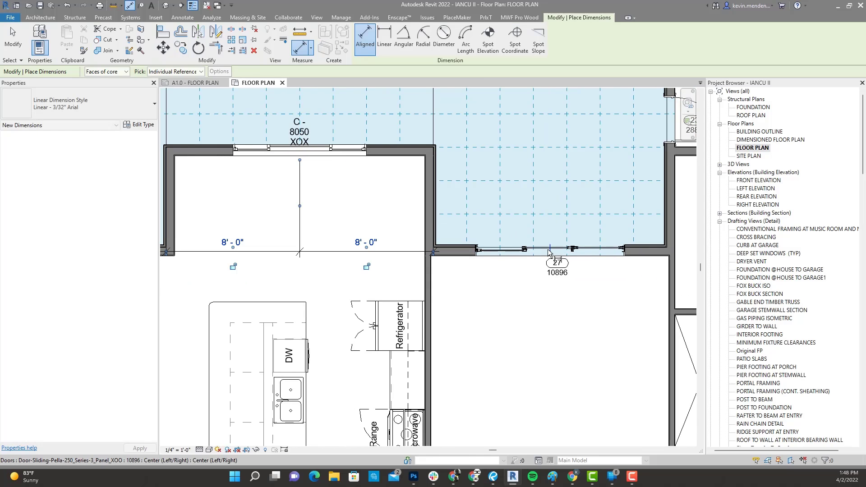
pyautogui.scroll(-3, 516, 150)
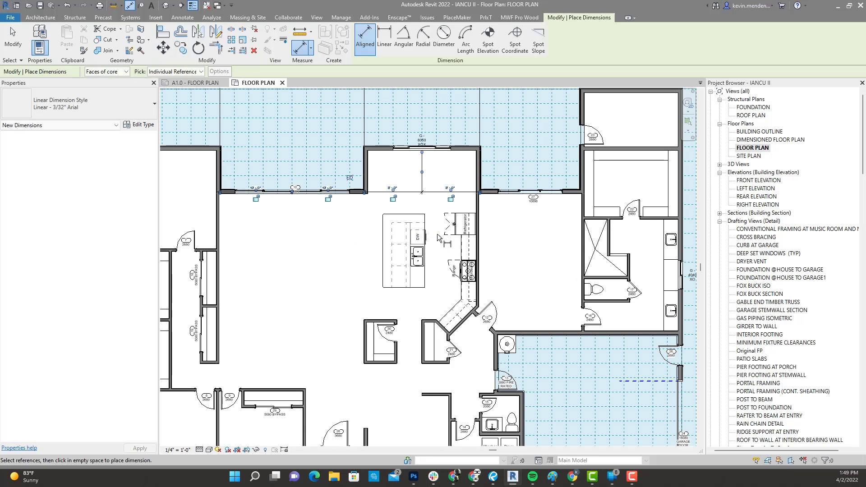
pyautogui.scroll(2, 539, 196)
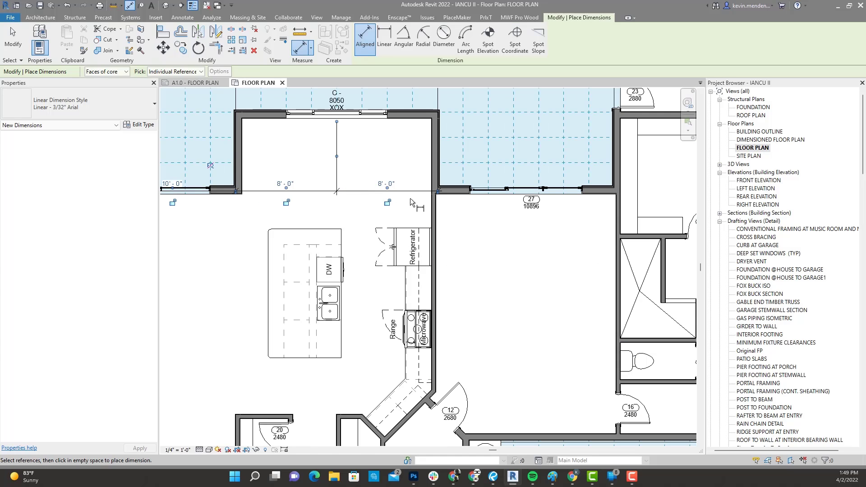
pyautogui.press('Escape')
pyautogui.press('Escape')
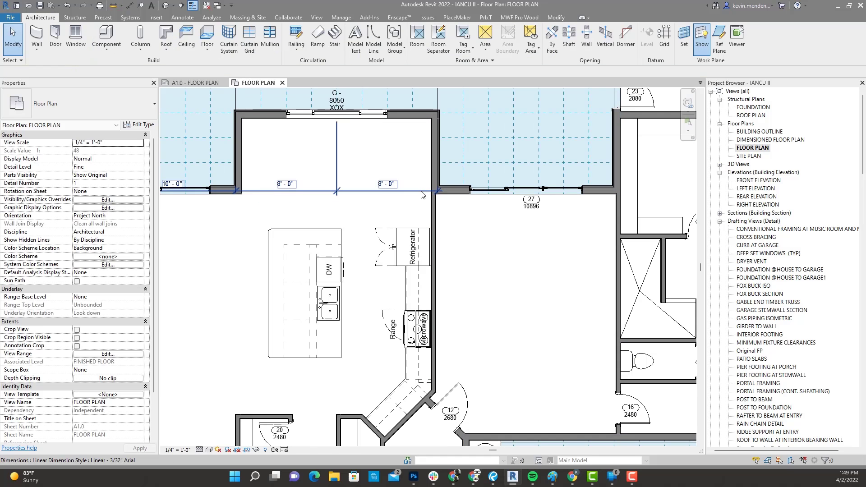
# Move the new dimension string up above the plan, one grid square below the outer dimension string.
pyautogui.moveTo(421, 192); pyautogui.dragTo(440, 244, button='middle')
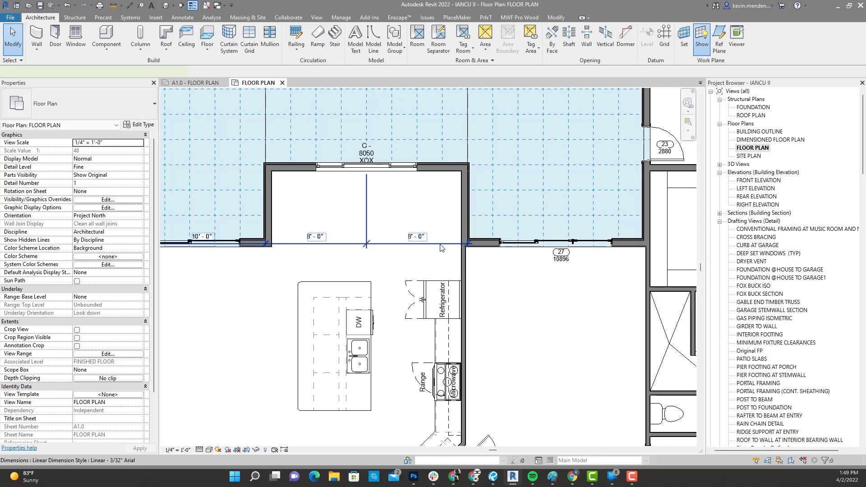
pyautogui.click(439, 244)
pyautogui.moveTo(439, 244); pyautogui.dragTo(427, 96)
pyautogui.moveTo(426, 97); pyautogui.dragTo(443, 257, button='middle')
pyautogui.moveTo(453, 237); pyautogui.dragTo(456, 155)
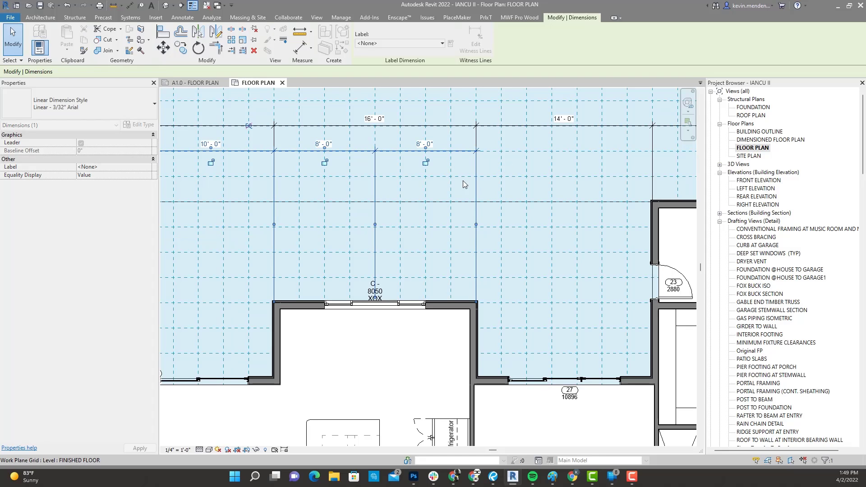
# Edit the inner string's witness lines to add door 27's centre and the exterior core face of the wall containing door 23.
pyautogui.click(475, 44)
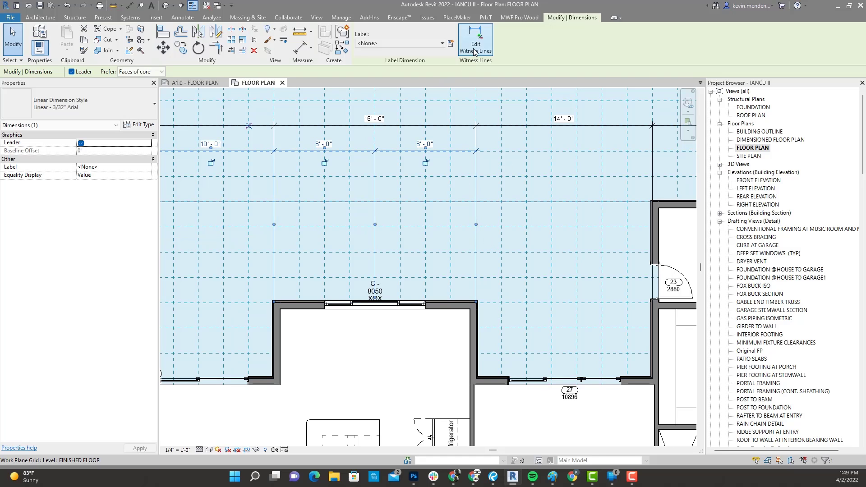
pyautogui.click(570, 374)
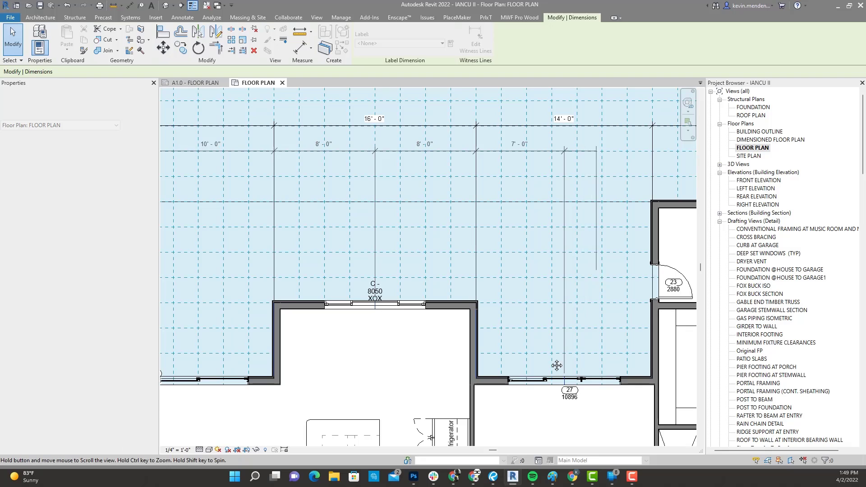
pyautogui.scroll(2, 565, 332)
pyautogui.scroll(2, 583, 320)
pyautogui.click(619, 335)
pyautogui.scroll(-1, 602, 203)
pyautogui.moveTo(603, 203); pyautogui.dragTo(424, 170, button='middle')
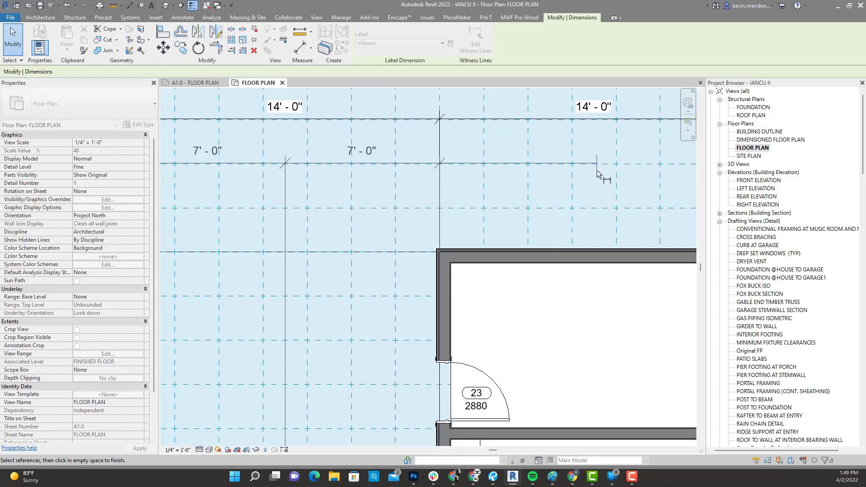
pyautogui.click(580, 189)
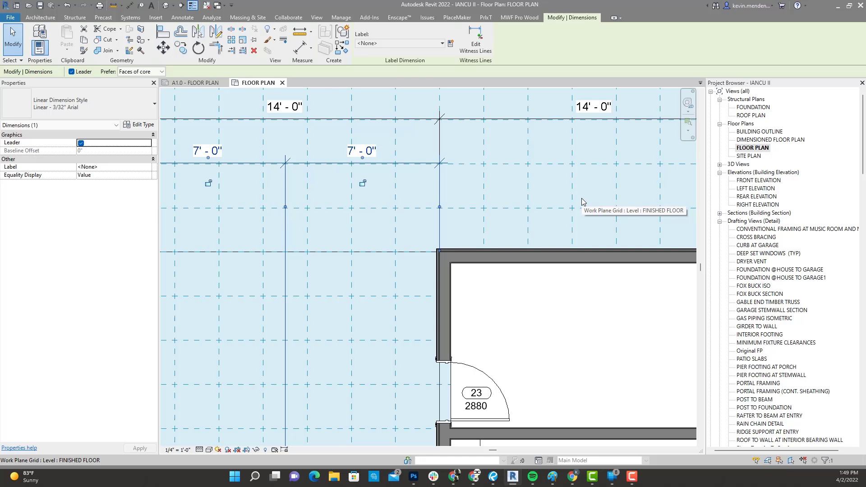
# Review both dimension strings above the plan and check the work plane grid's spacing value.
pyautogui.scroll(-2, 563, 196)
pyautogui.scroll(-2, 553, 196)
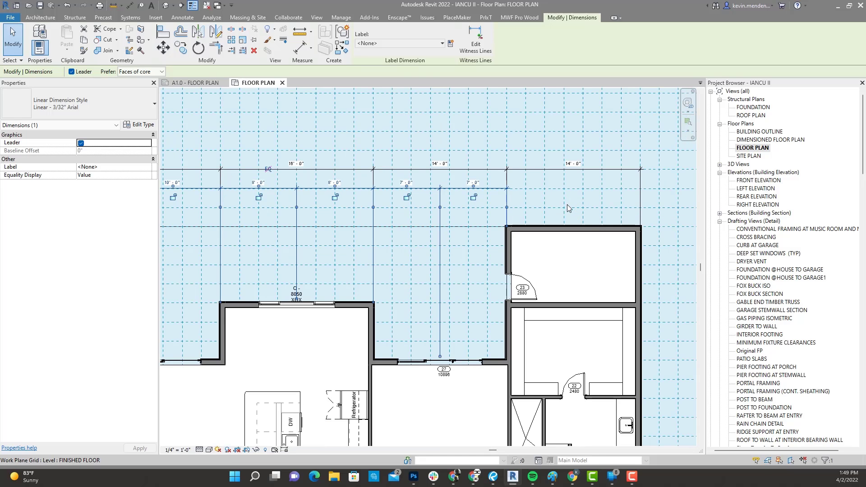
pyautogui.moveTo(561, 210); pyautogui.dragTo(561, 289, button='middle')
pyautogui.press('Escape')
pyautogui.scroll(-2, 541, 193)
pyautogui.moveTo(541, 193); pyautogui.dragTo(512, 231, button='middle')
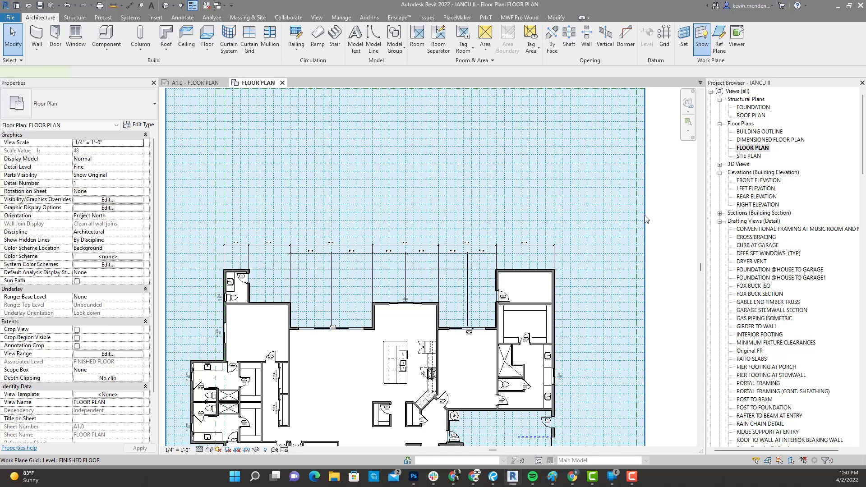
pyautogui.click(647, 220)
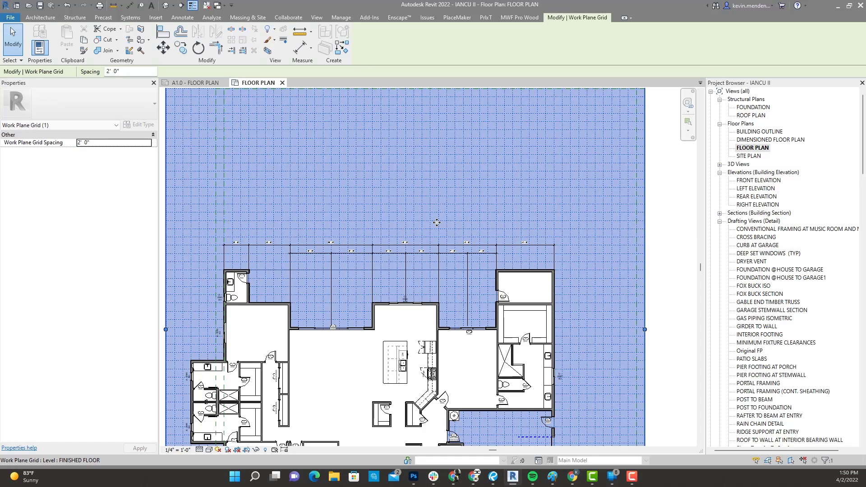
pyautogui.click(88, 143)
pyautogui.press('Escape')
# Examine the grid spacing between the topmost exterior wall and the inner and outer dimension strings.
pyautogui.scroll(2, 529, 283)
pyautogui.scroll(2, 525, 276)
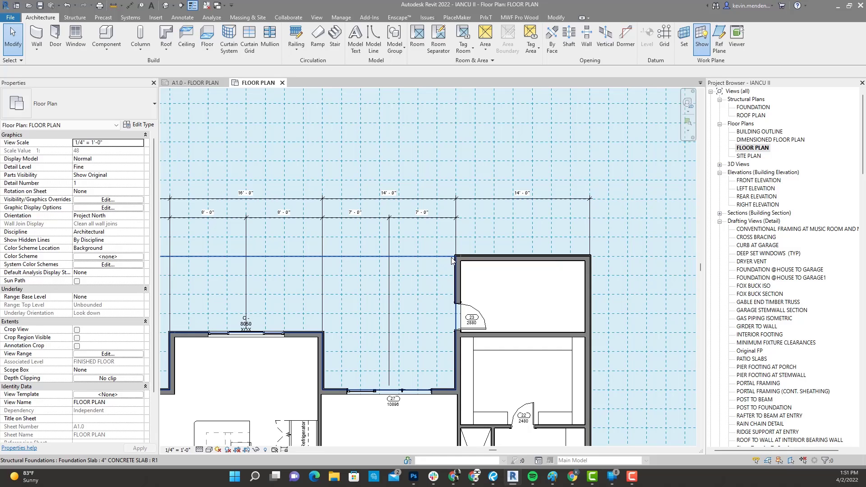
pyautogui.scroll(1, 543, 264)
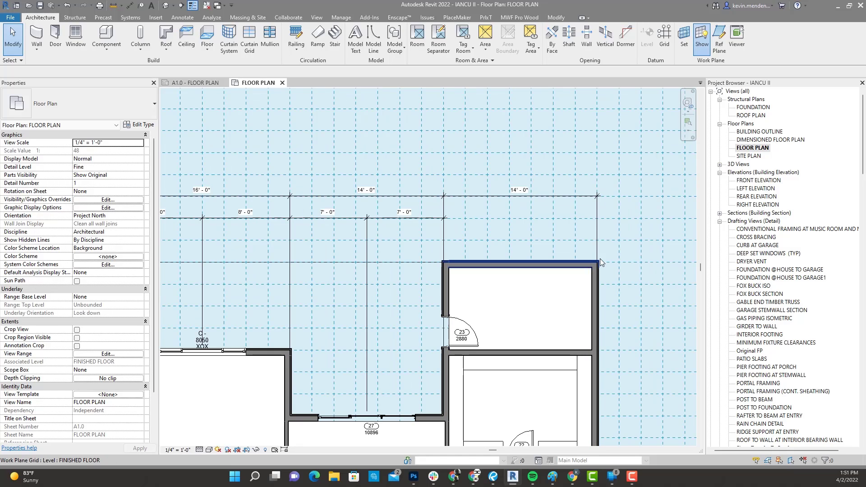
pyautogui.scroll(2, 535, 215)
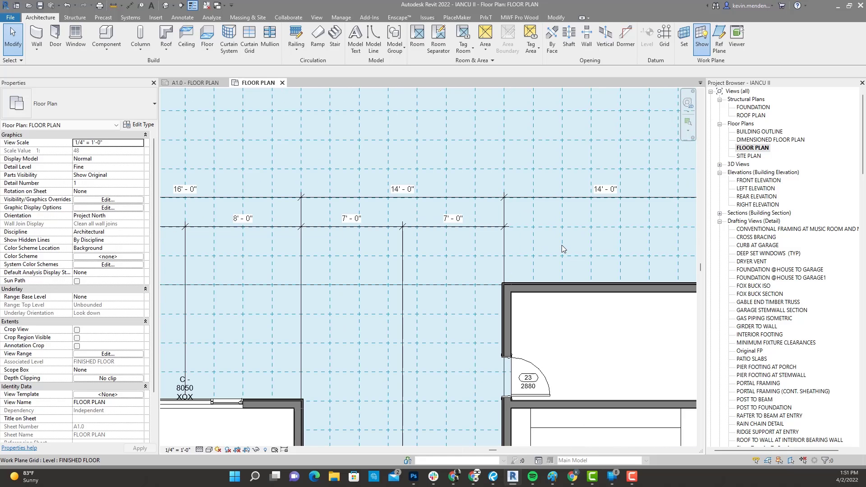
pyautogui.click(483, 231)
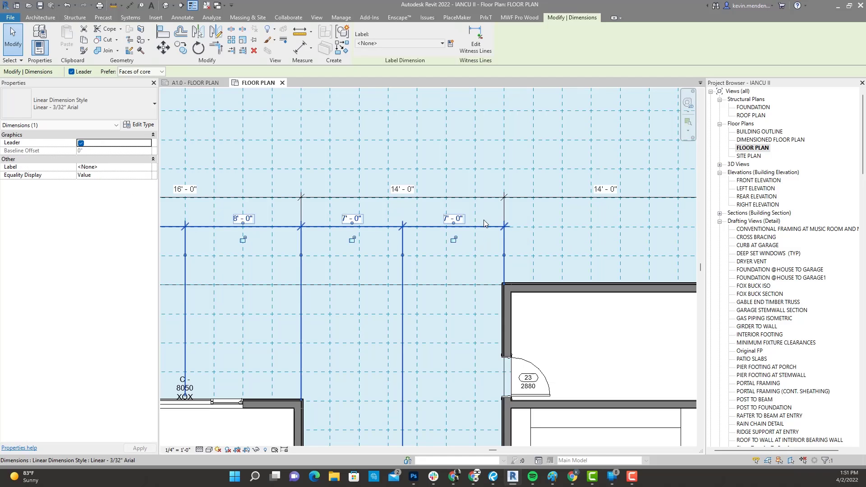
pyautogui.scroll(-2, 485, 225)
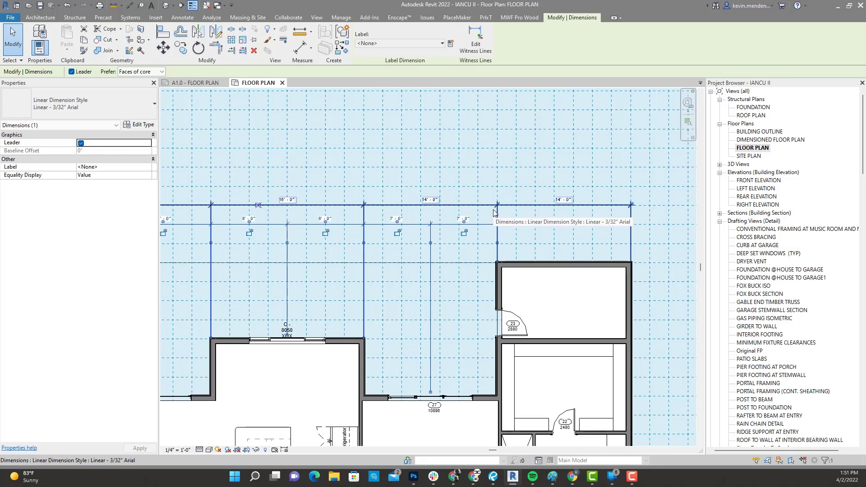
pyautogui.moveTo(500, 209); pyautogui.dragTo(569, 212, button='middle')
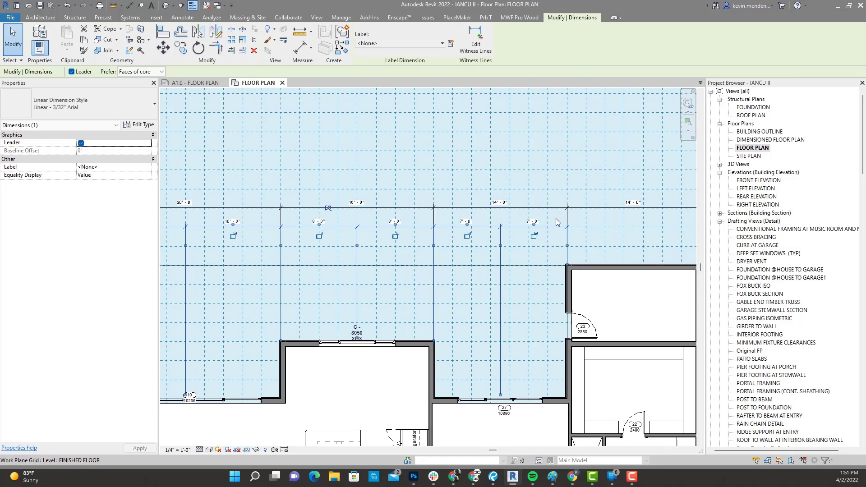
pyautogui.press('Escape')
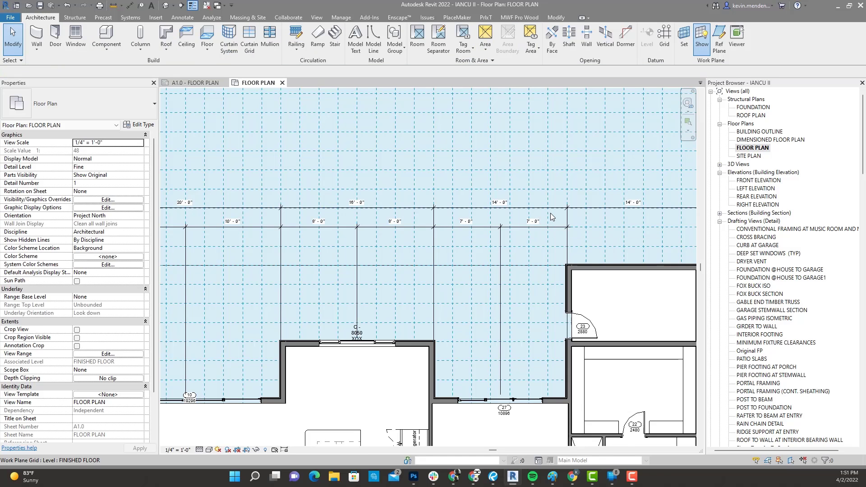
# Edit the outer string's witness lines to add the exterior core face of the far left bathroom wall.
pyautogui.scroll(-2, 641, 158)
pyautogui.moveTo(599, 207); pyautogui.dragTo(697, 246, button='middle')
pyautogui.moveTo(446, 239); pyautogui.dragTo(604, 230, button='middle')
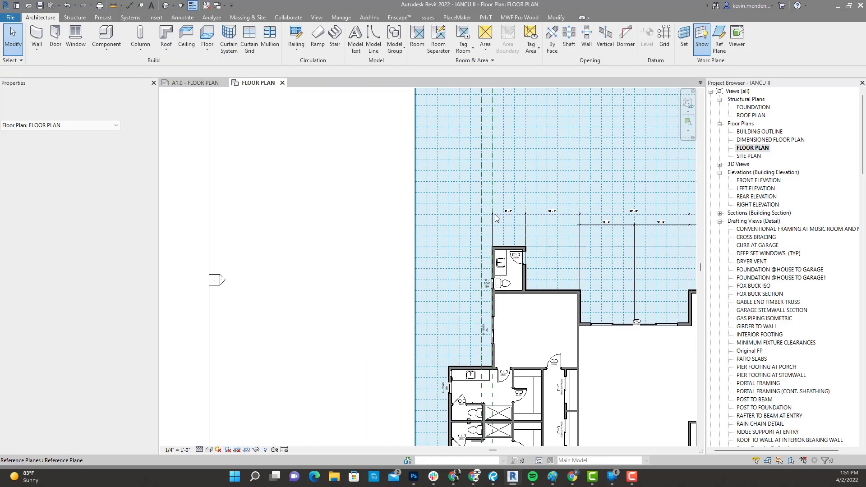
pyautogui.click(498, 217)
pyautogui.moveTo(500, 243); pyautogui.dragTo(508, 244, button='middle')
pyautogui.click(476, 41)
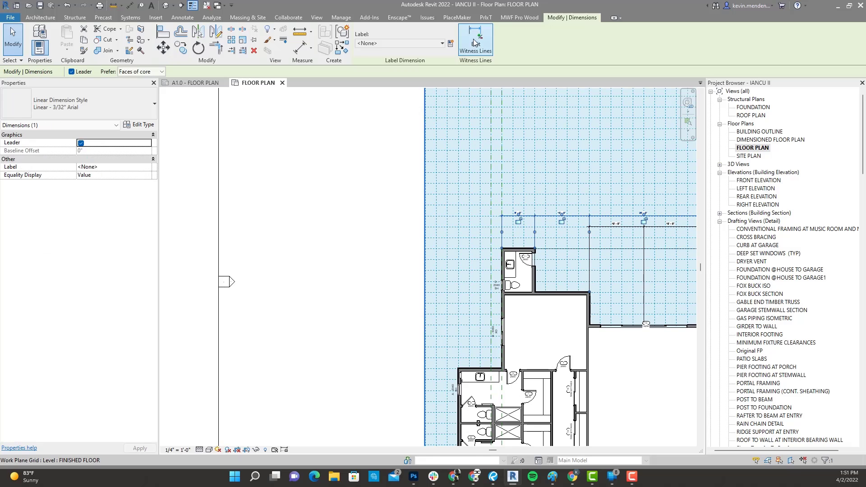
pyautogui.click(457, 383)
pyautogui.scroll(5, 459, 375)
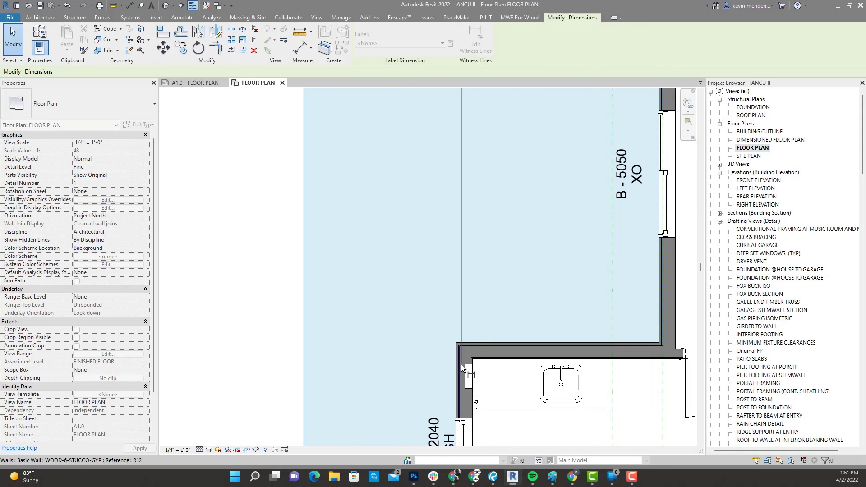
pyautogui.scroll(-6, 466, 221)
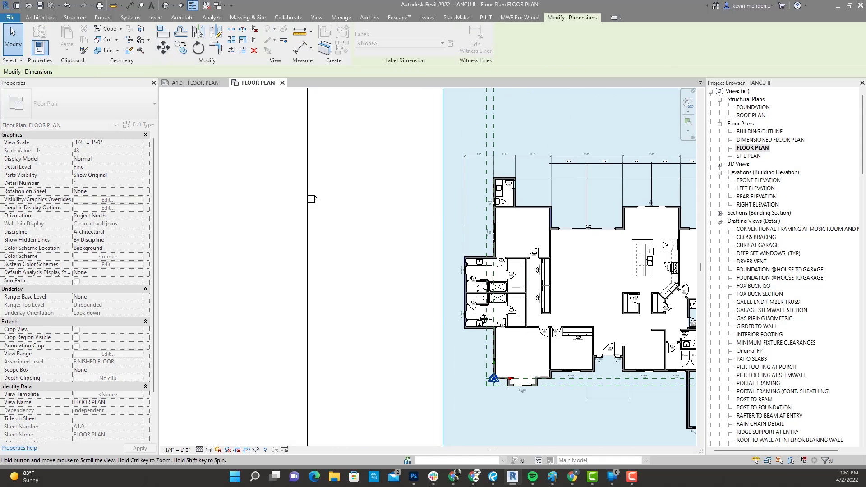
pyautogui.click(424, 243)
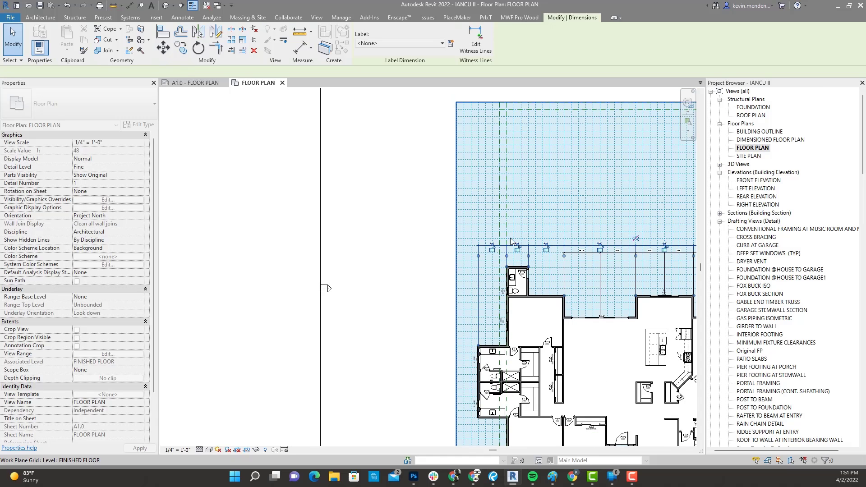
# Add an overall aligned dimension between the exterior core faces of the far left bathroom wall and far right wall, one grid square above the outer string.
pyautogui.scroll(3, 448, 161)
pyautogui.scroll(-4, 500, 231)
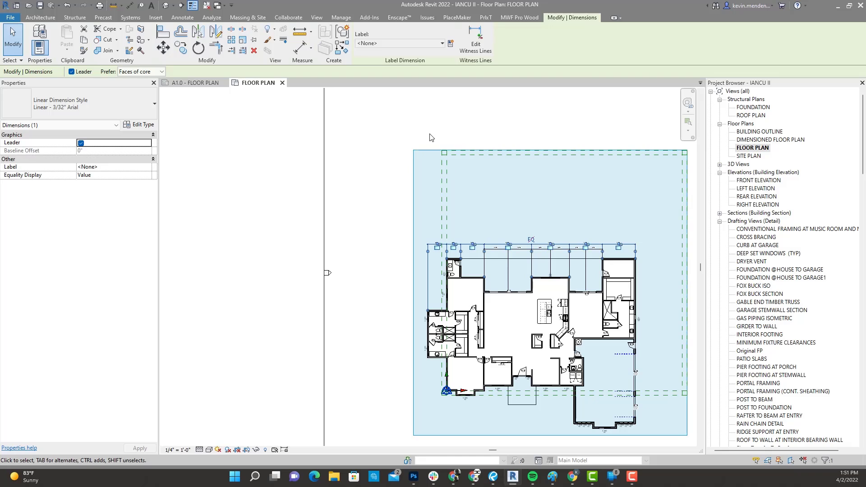
pyautogui.press('d')
pyautogui.press('i')
pyautogui.scroll(5, 436, 323)
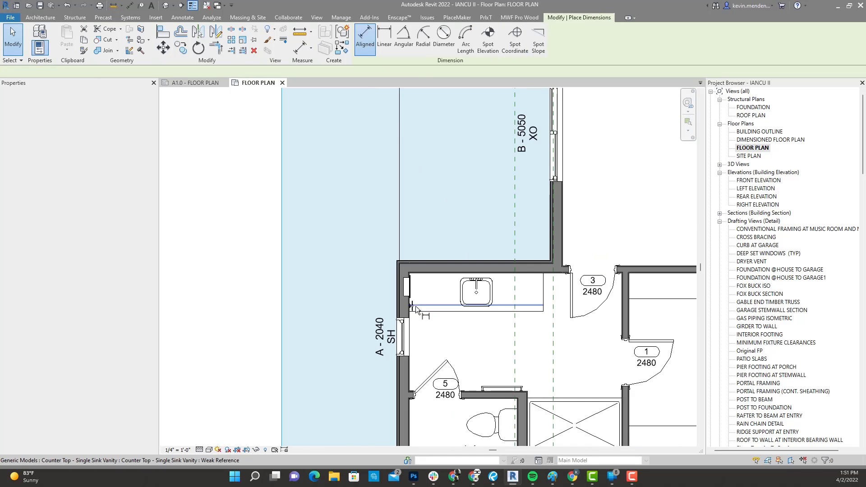
pyautogui.click(398, 309)
pyautogui.scroll(-8, 503, 175)
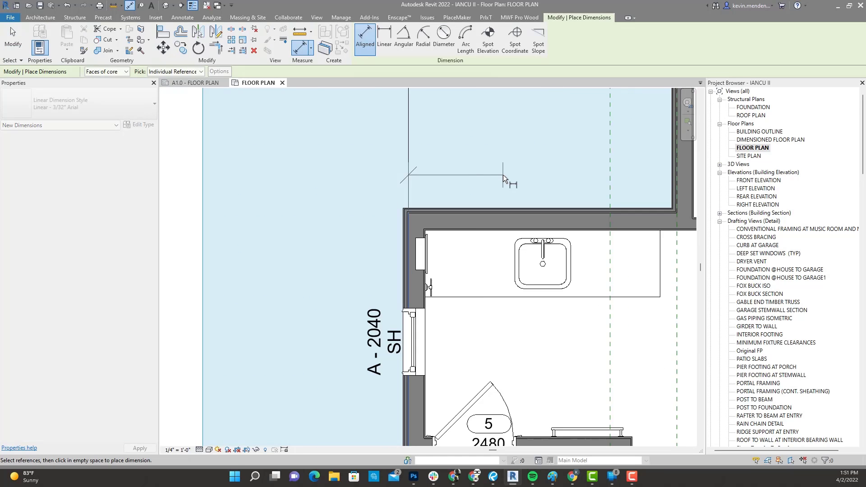
pyautogui.moveTo(556, 175); pyautogui.dragTo(92, 344, button='middle')
pyautogui.scroll(7, 540, 212)
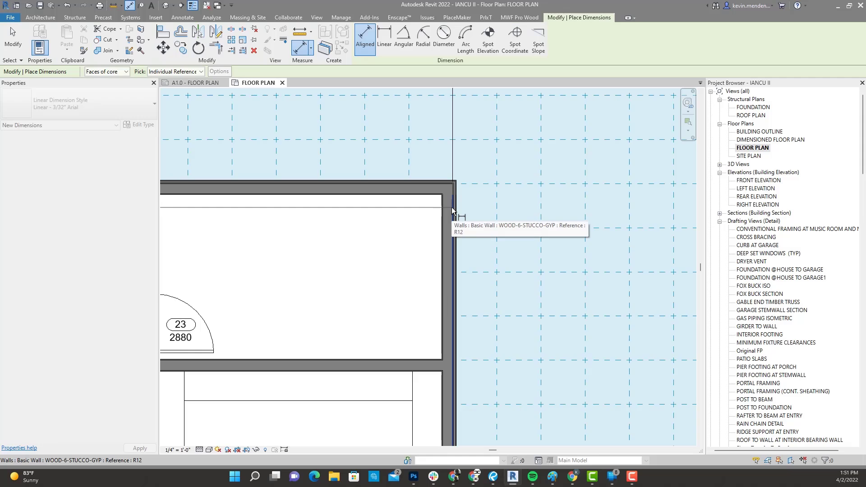
pyautogui.scroll(-5, 452, 207)
pyautogui.moveTo(457, 228); pyautogui.dragTo(473, 316, button='middle')
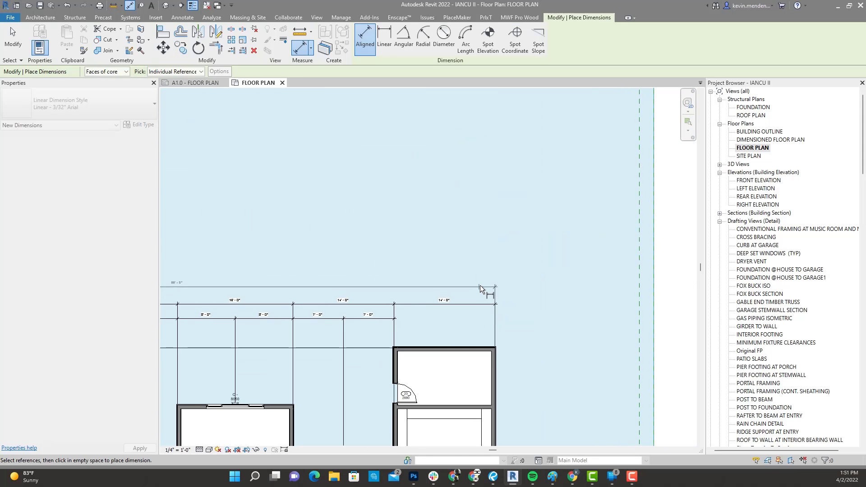
pyautogui.scroll(2, 481, 285)
pyautogui.moveTo(480, 285); pyautogui.dragTo(532, 192, button='middle')
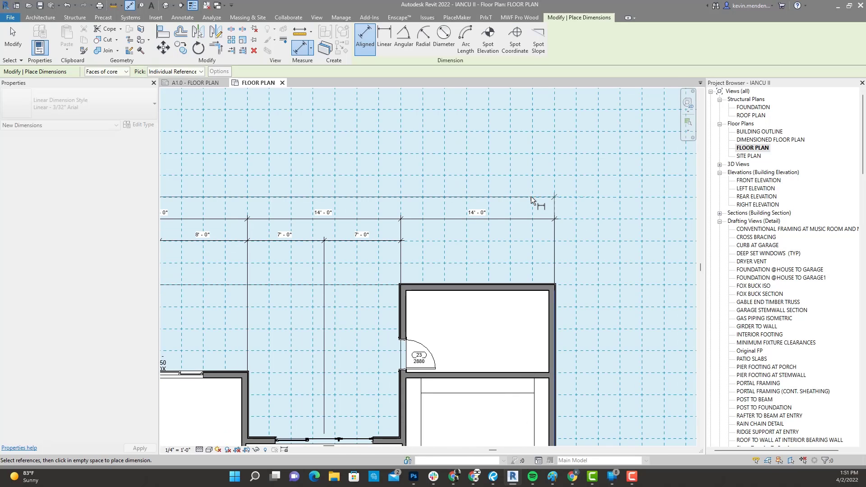
pyautogui.click(531, 200)
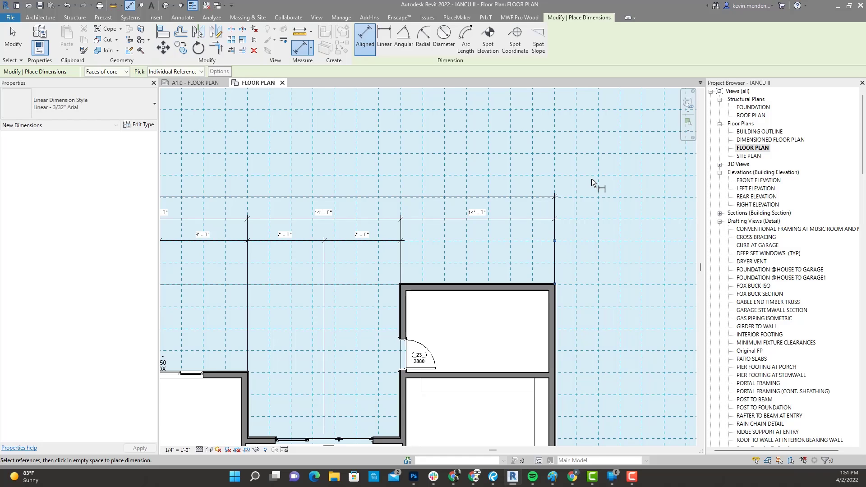
pyautogui.press('Escape')
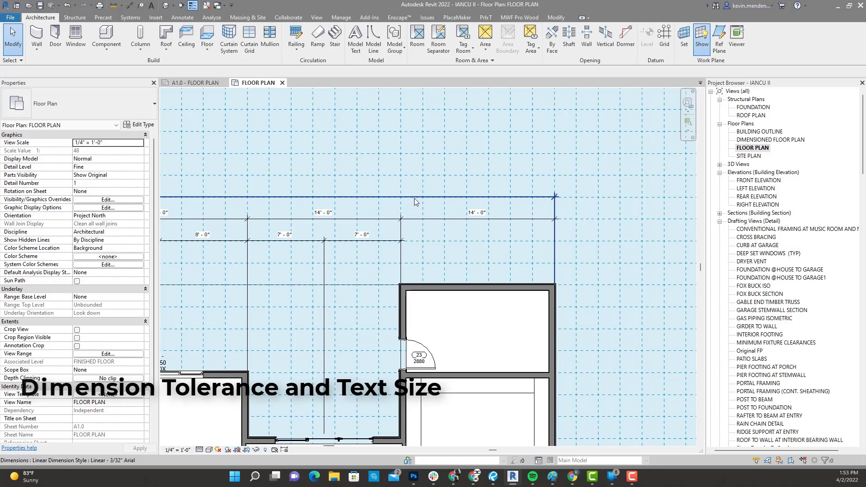
# Rename the outer dimension string's linear dimension type as Linear - 5/64" Arial.
pyautogui.click(502, 220)
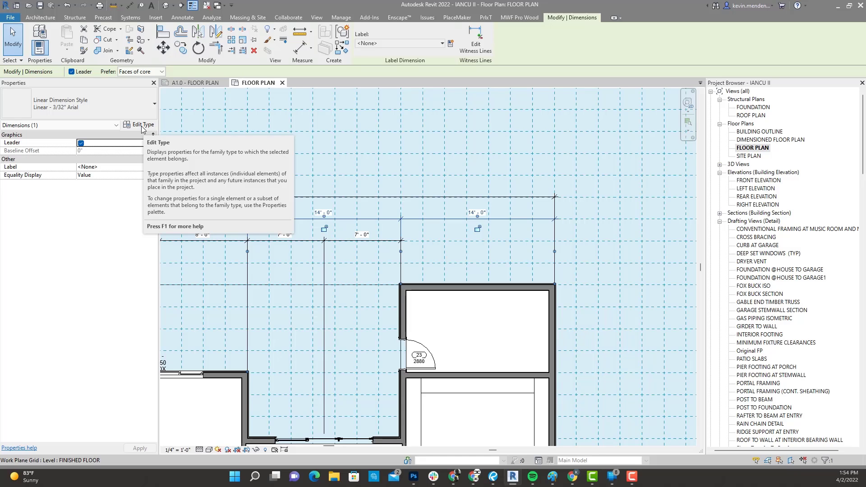
pyautogui.click(140, 125)
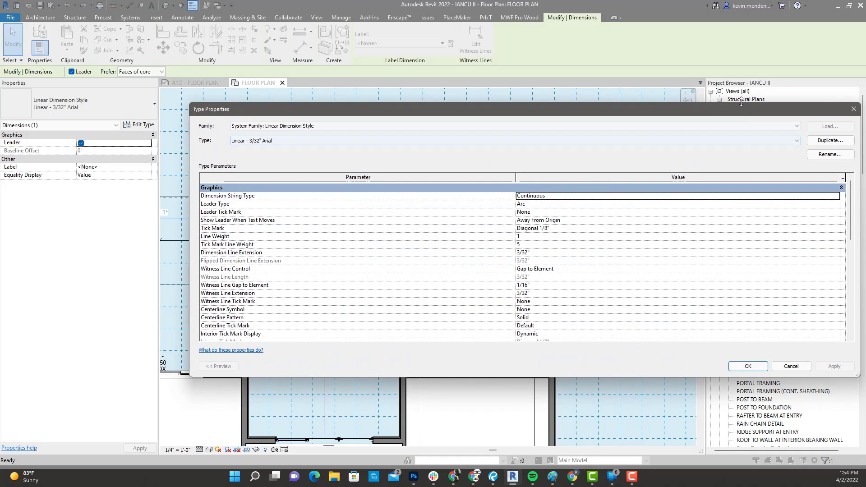
pyautogui.moveTo(727, 107); pyautogui.dragTo(694, 91)
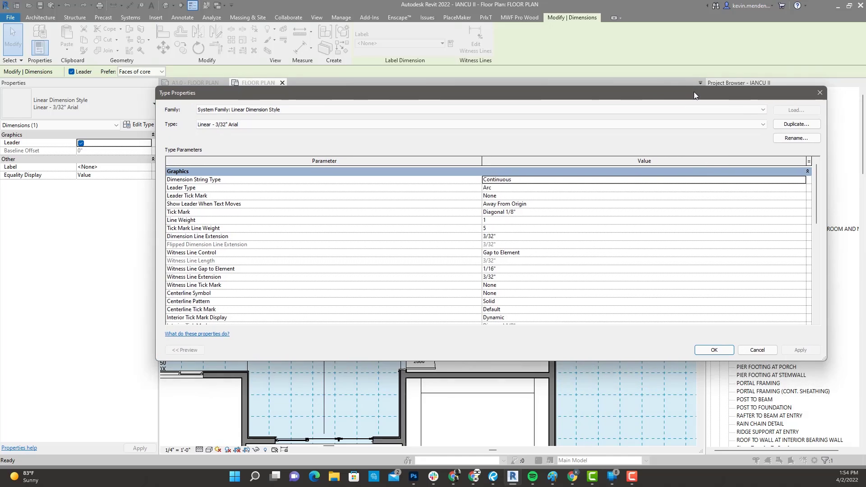
pyautogui.click(793, 139)
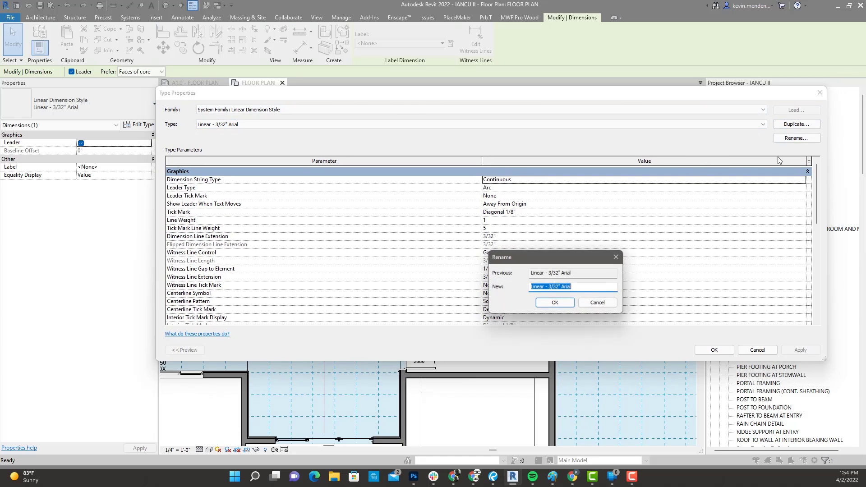
pyautogui.click(557, 288)
pyautogui.moveTo(560, 288); pyautogui.dragTo(551, 289)
pyautogui.write('5/64')
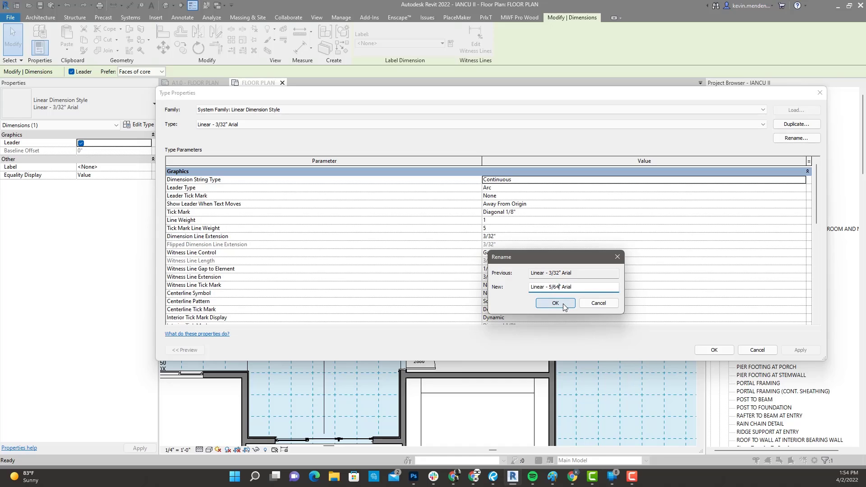
pyautogui.click(560, 303)
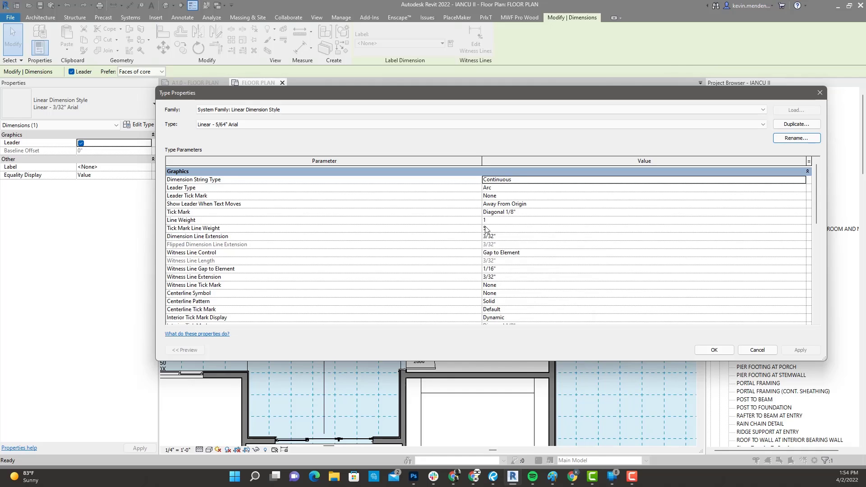
# Set the linear dimension type's text size to 5/64" and apply the type changes.
pyautogui.scroll(-6, 815, 250)
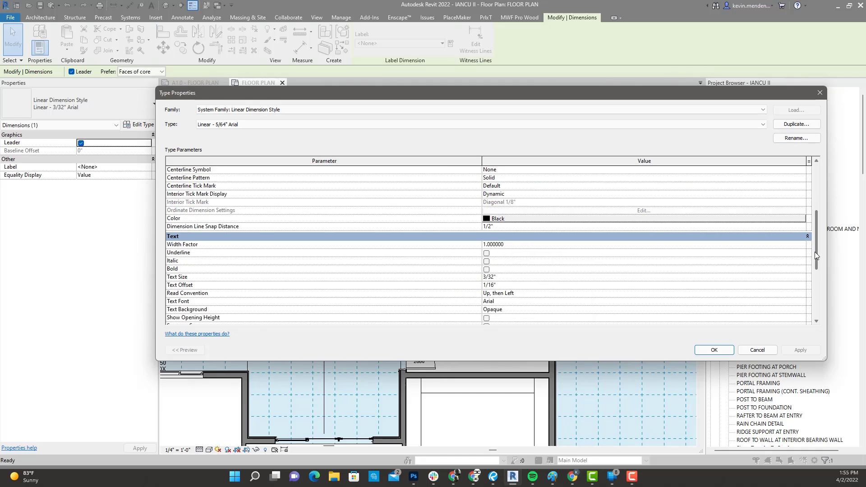
pyautogui.click(495, 262)
pyautogui.click(496, 262)
pyautogui.write('5/64')
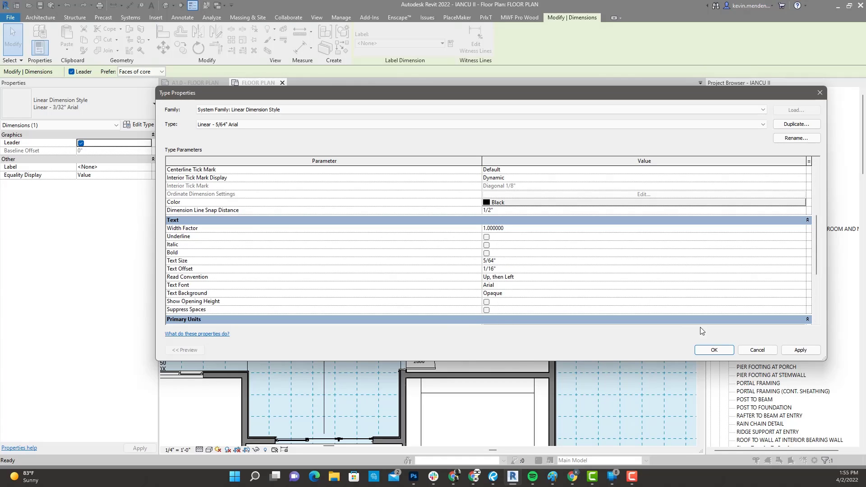
pyautogui.click(715, 352)
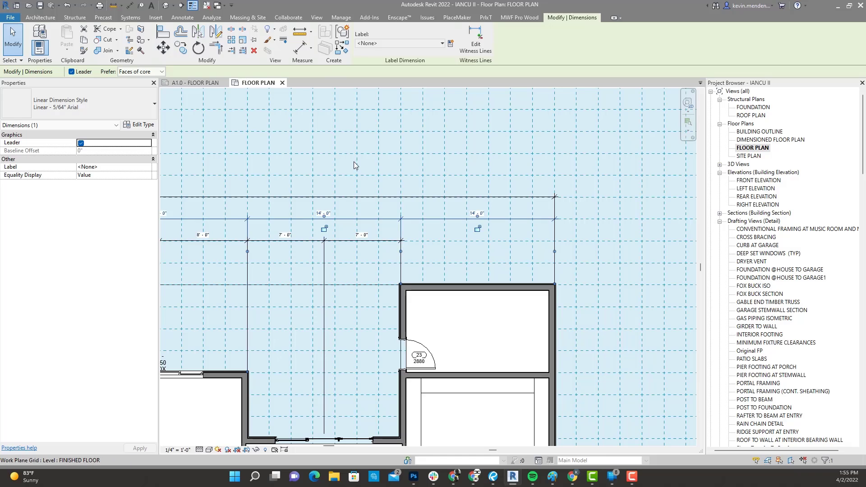
# Set the project units' length rounding to the nearest 1/256" and deselect the dimension string.
pyautogui.click(340, 18)
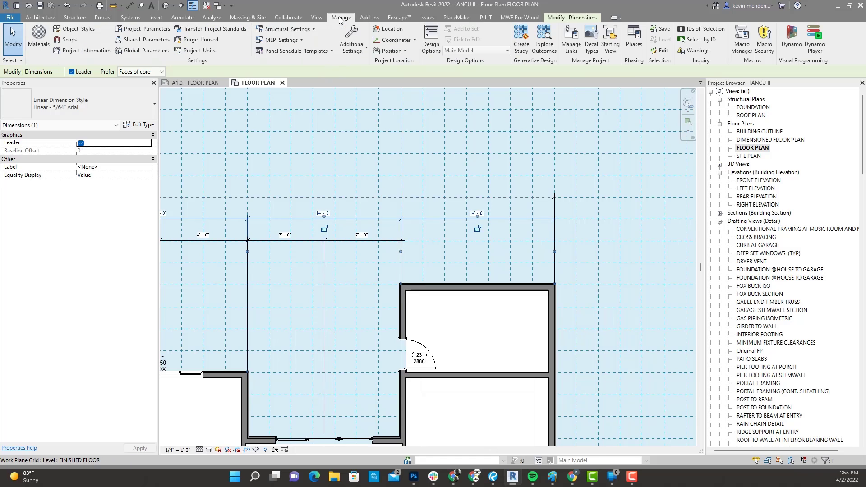
pyautogui.click(209, 51)
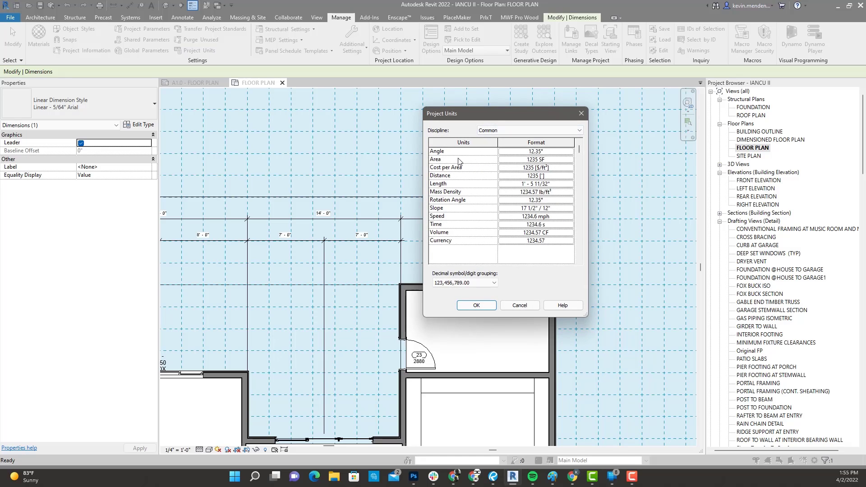
pyautogui.click(511, 185)
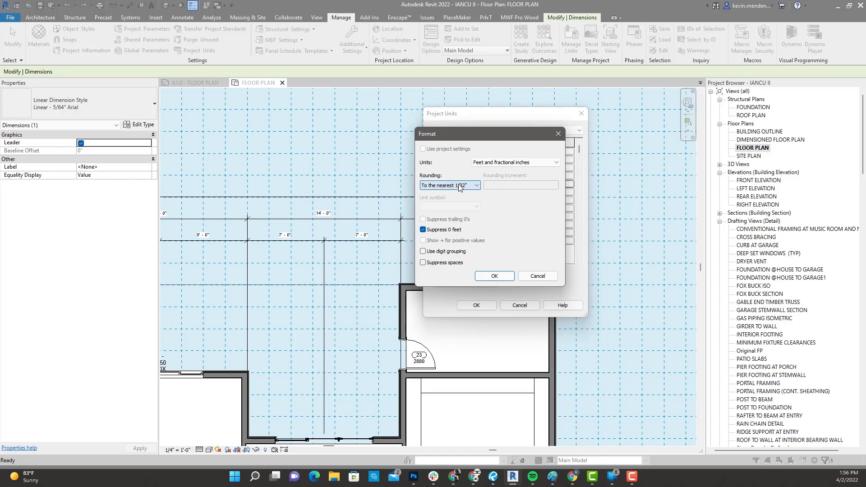
pyautogui.click(454, 188)
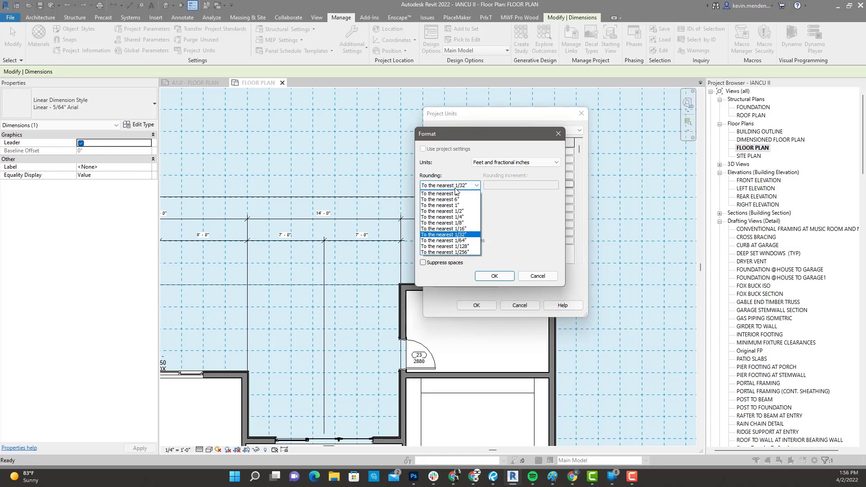
pyautogui.click(458, 253)
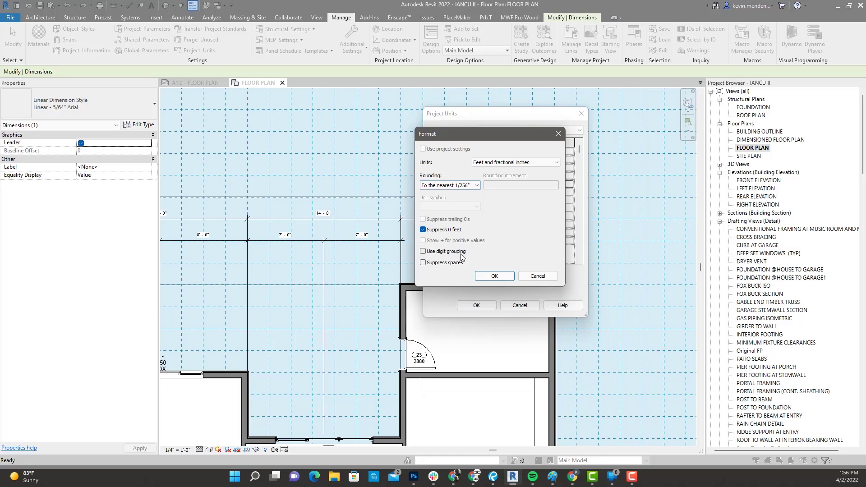
pyautogui.click(493, 277)
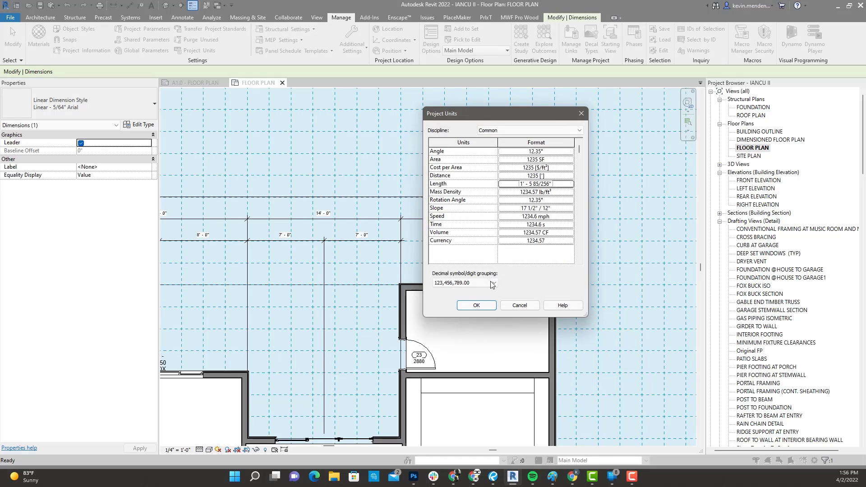
pyautogui.click(482, 307)
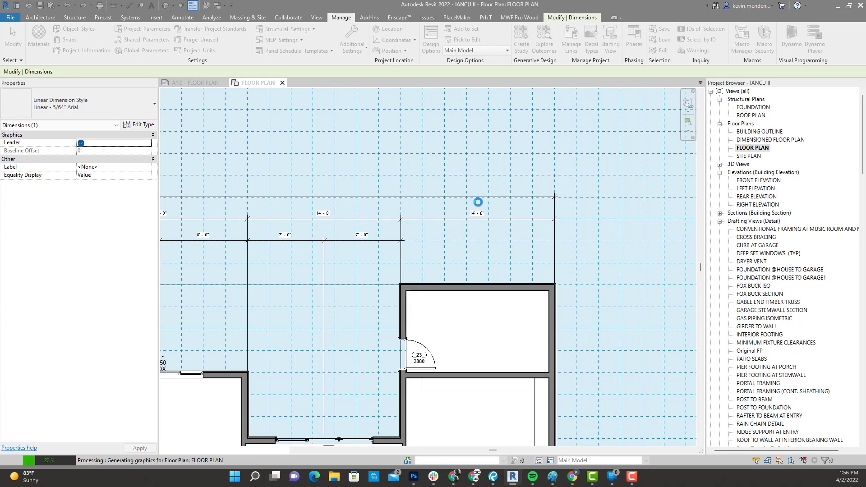
pyautogui.press('Escape')
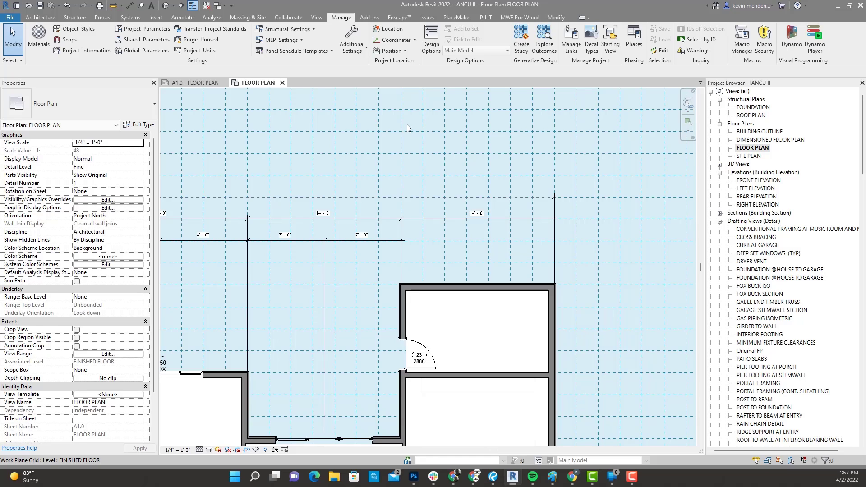
# Review the rounding in the project units' length format, leaving without changes.
pyautogui.click(197, 52)
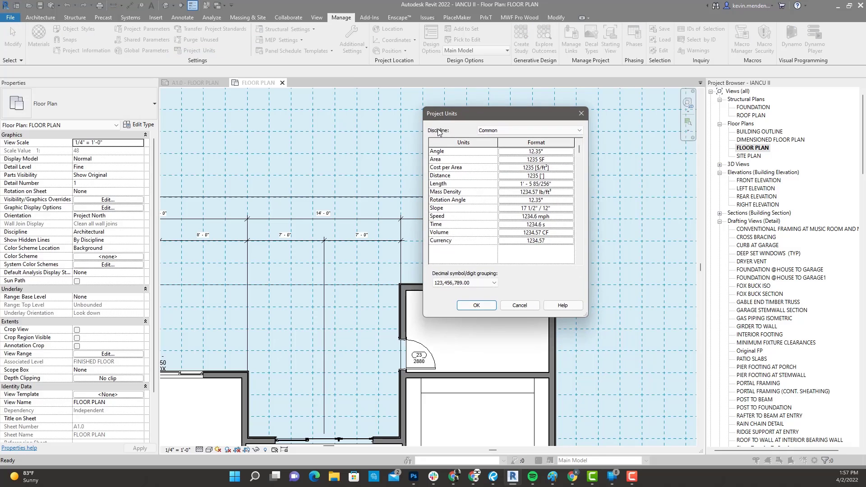
pyautogui.click(526, 184)
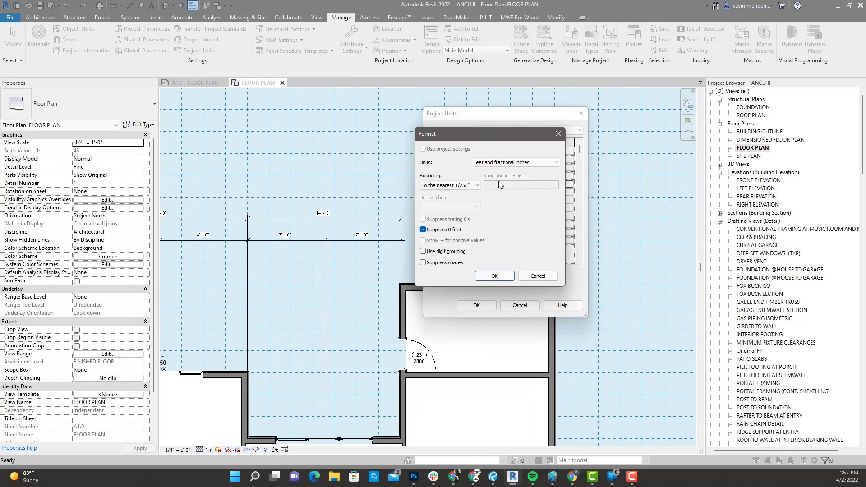
pyautogui.click(538, 276)
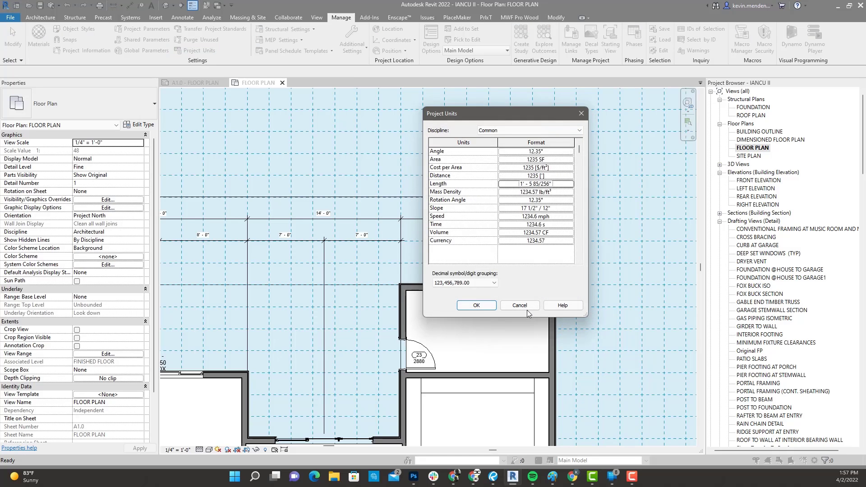
pyautogui.click(526, 307)
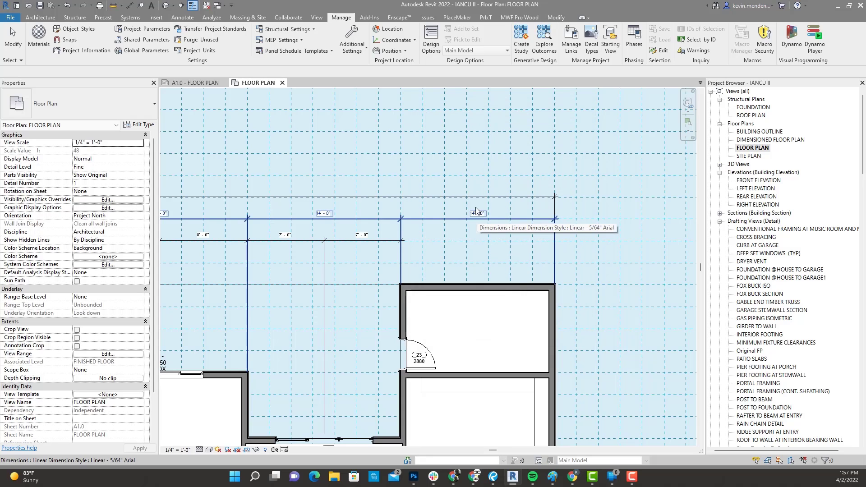
# Review the primary units format and rounding options of the linear dimension type, leaving it on project settings.
pyautogui.click(448, 218)
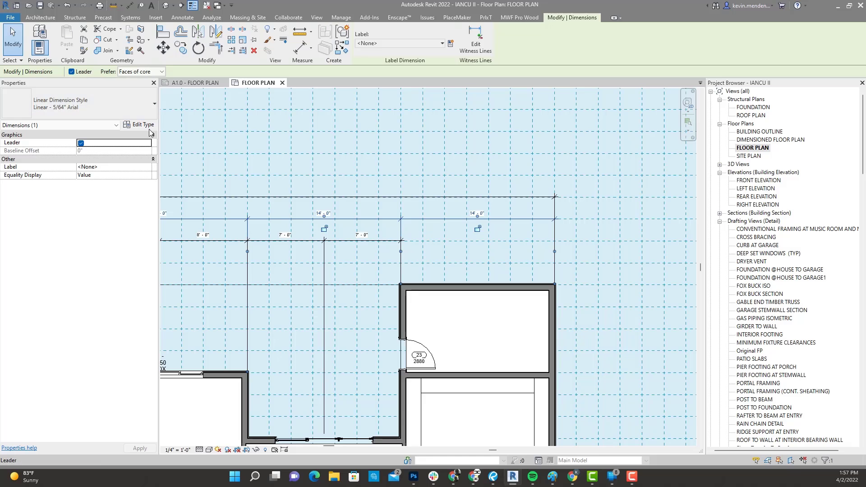
pyautogui.click(144, 125)
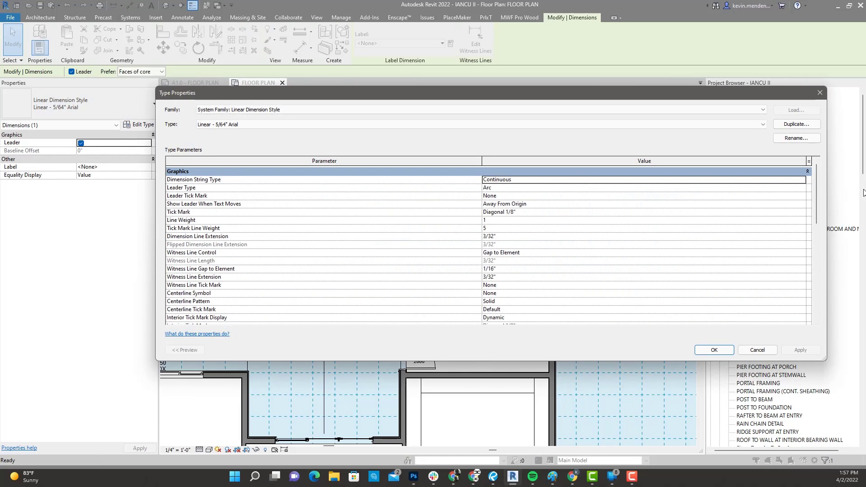
pyautogui.moveTo(816, 208); pyautogui.dragTo(815, 300)
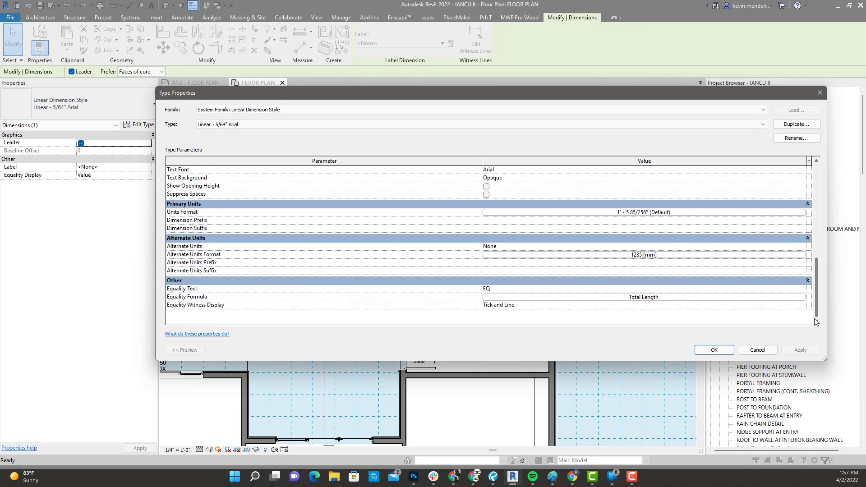
pyautogui.click(549, 213)
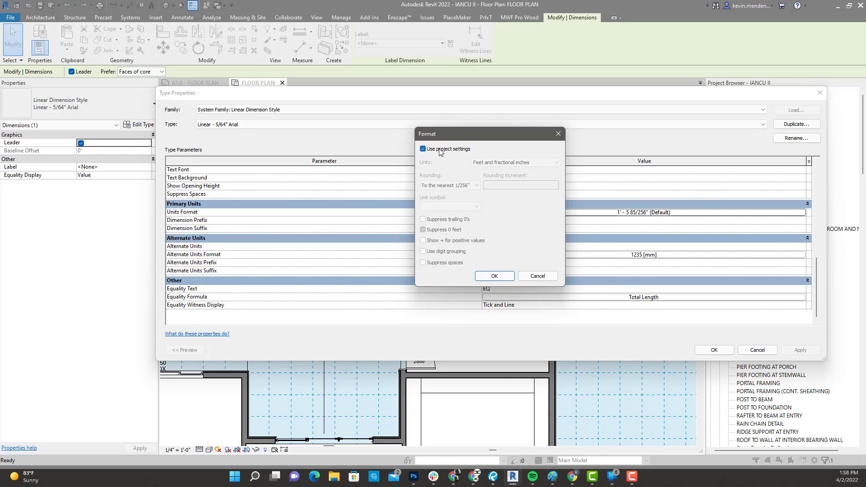
pyautogui.click(423, 149)
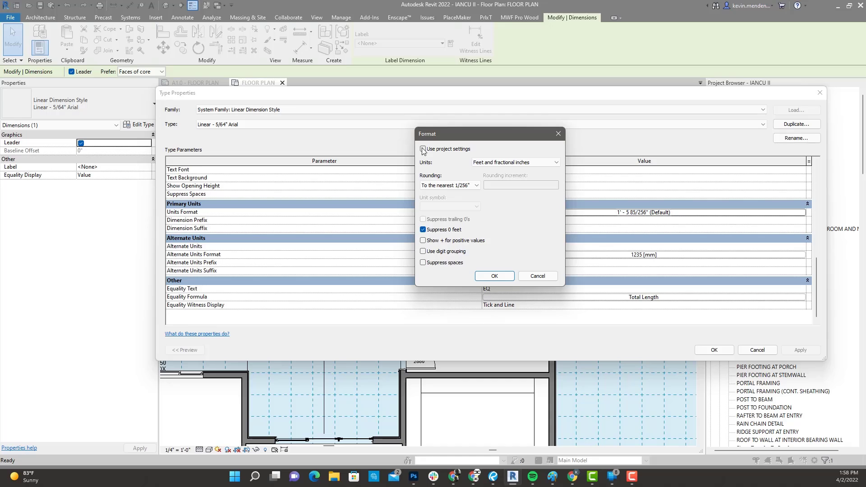
pyautogui.click(468, 187)
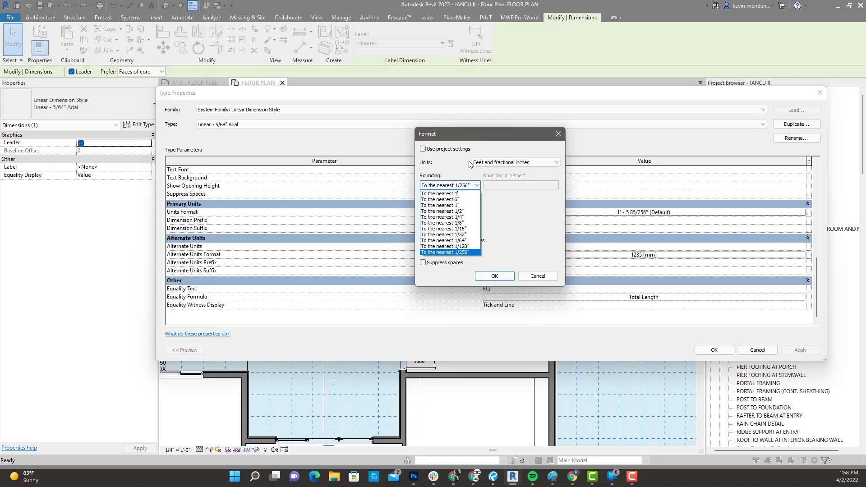
pyautogui.click(490, 152)
pyautogui.click(422, 149)
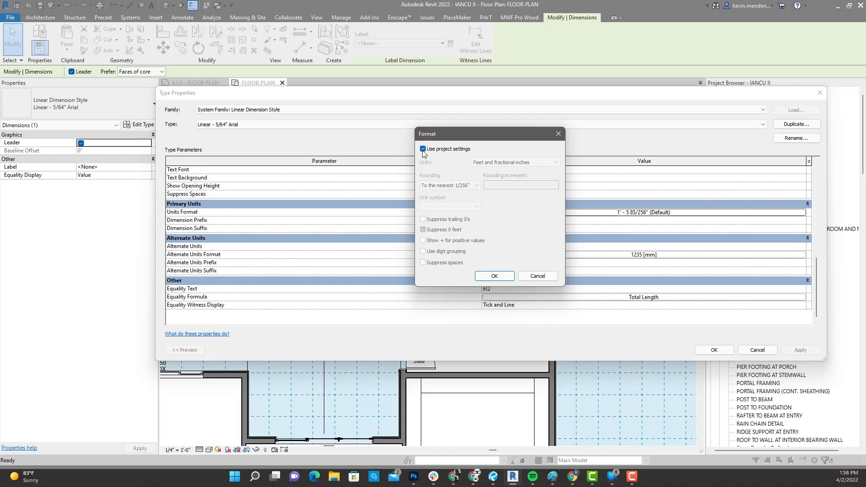
pyautogui.click(504, 277)
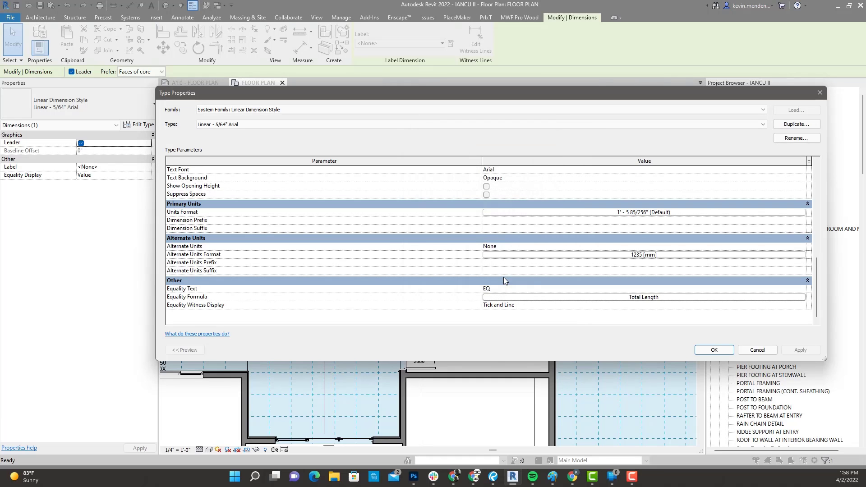
pyautogui.click(713, 351)
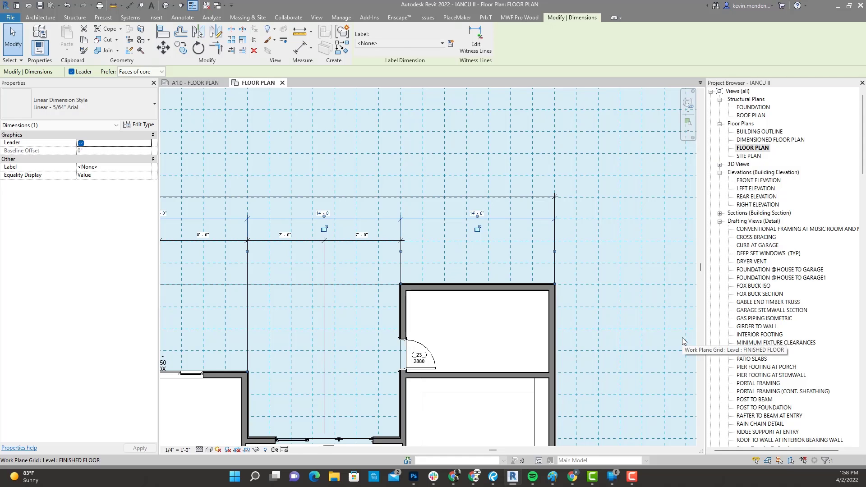
# Examine the plan from the exterior dimension strings to the closet and bathroom around door 22, and dismiss the save reminder.
pyautogui.click(418, 357)
pyautogui.scroll(-3, 512, 212)
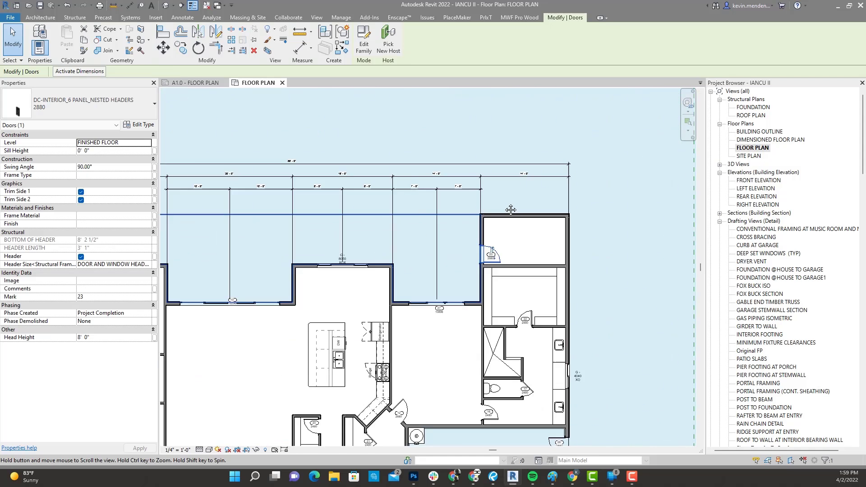
pyautogui.moveTo(497, 208); pyautogui.dragTo(433, 182, button='middle')
pyautogui.moveTo(538, 213); pyautogui.dragTo(522, 219, button='middle')
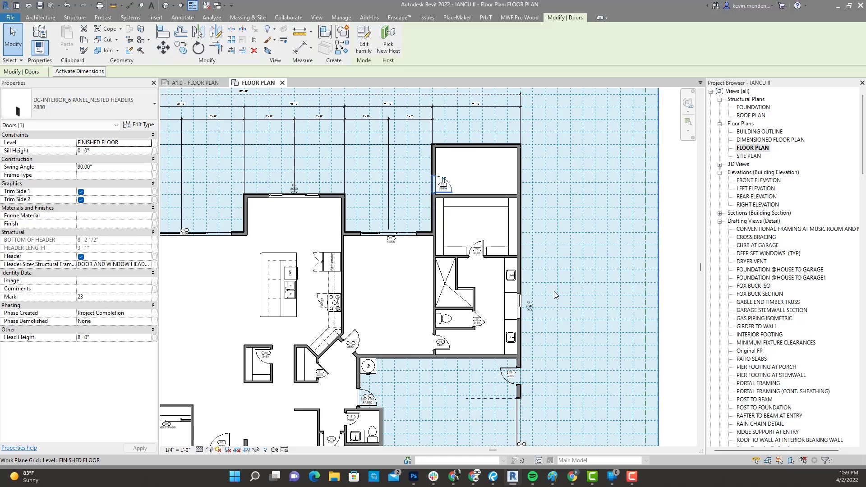
pyautogui.scroll(-1, 552, 285)
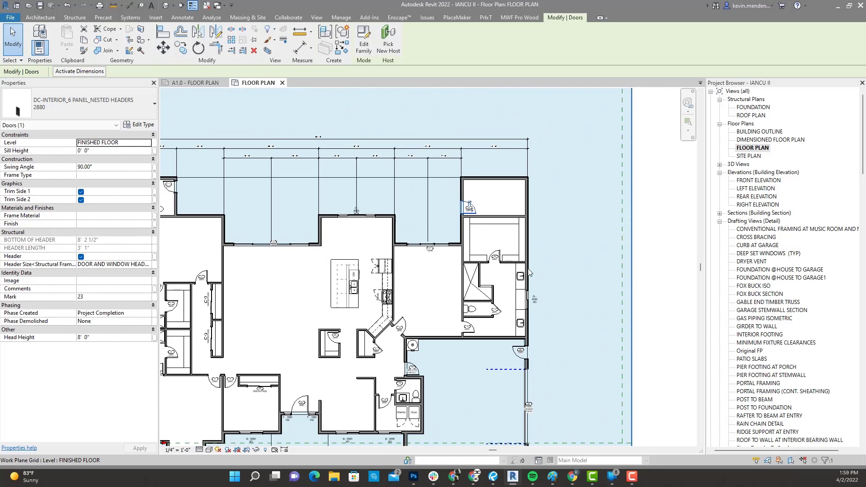
pyautogui.moveTo(432, 247); pyautogui.dragTo(536, 166, button='middle')
pyautogui.scroll(3, 537, 168)
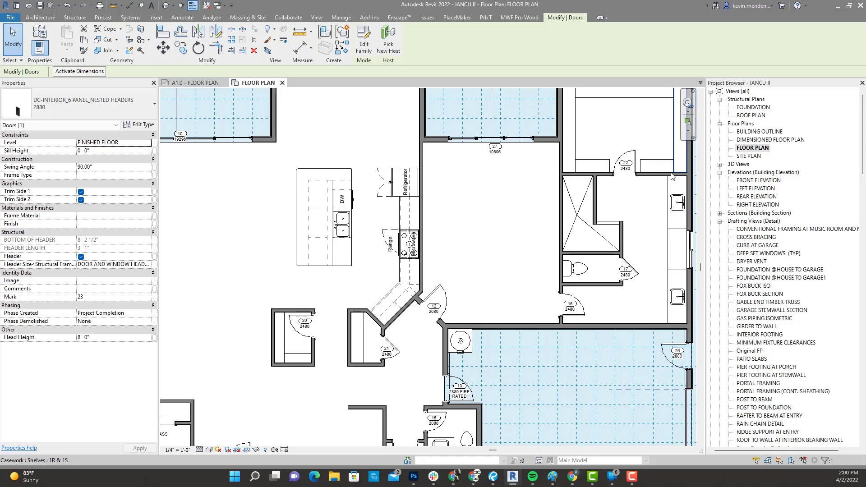
pyautogui.scroll(2, 575, 161)
pyautogui.moveTo(575, 159); pyautogui.dragTo(513, 226, button='middle')
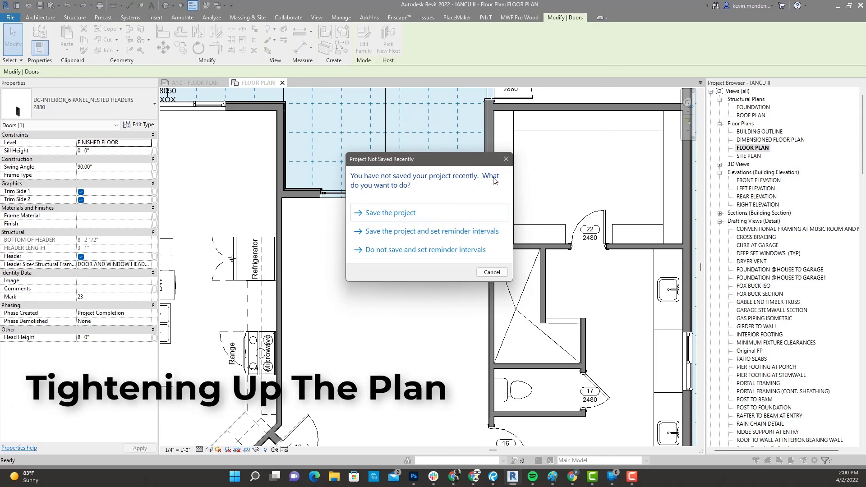
pyautogui.click(495, 166)
# Place an aligned dimension string across the closet between the core faces of its two side walls, through door 22's centerline.
pyautogui.press('d')
pyautogui.press('i')
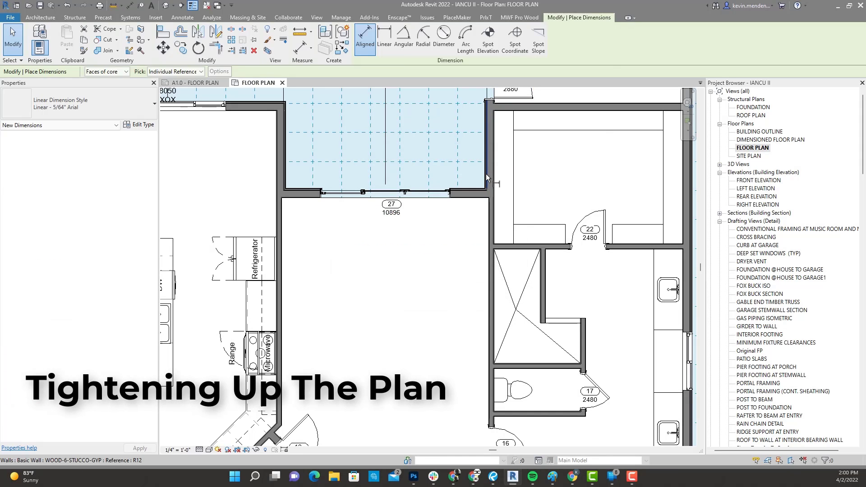
pyautogui.scroll(1, 587, 246)
pyautogui.scroll(1, 586, 246)
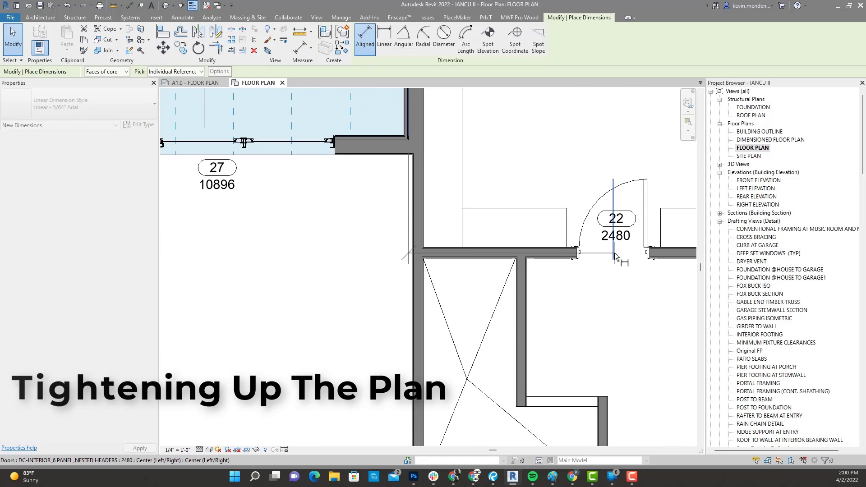
pyautogui.click(614, 253)
pyautogui.scroll(1, 593, 188)
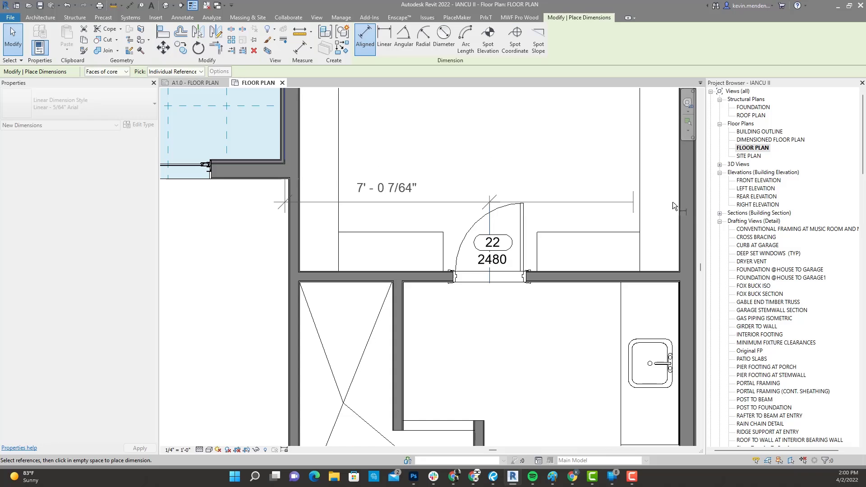
pyautogui.click(692, 201)
pyautogui.scroll(-2, 665, 197)
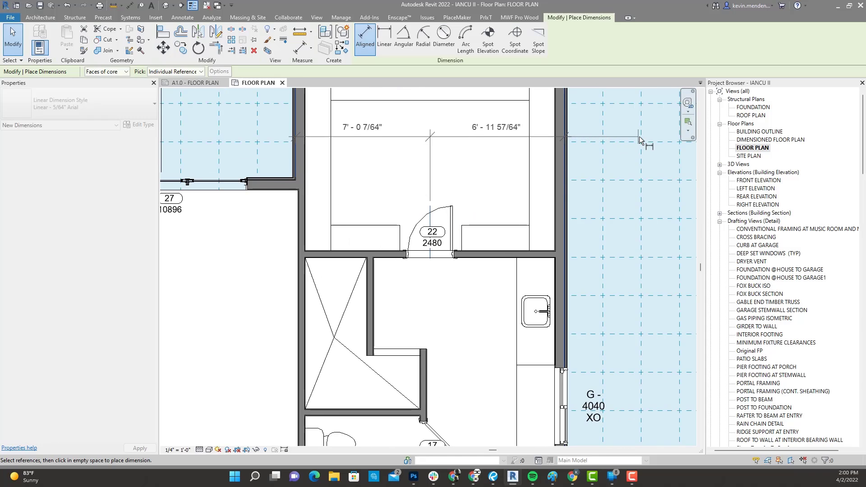
pyautogui.click(635, 134)
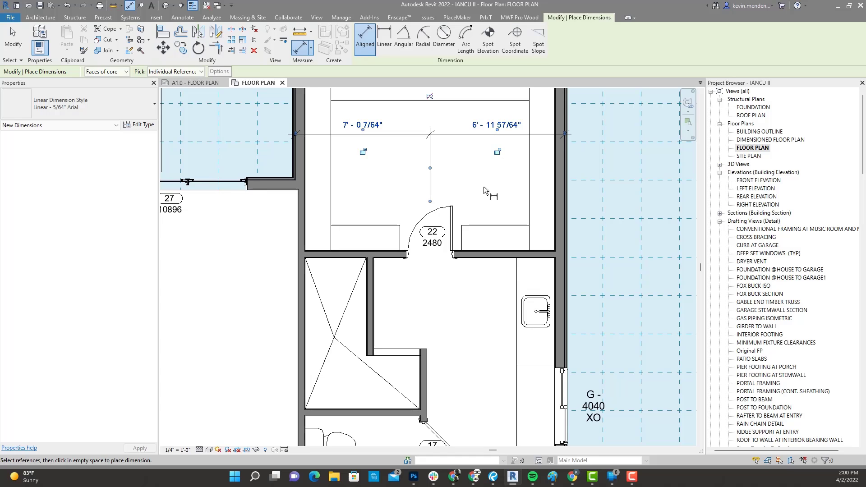
pyautogui.press('Escape')
pyautogui.press('Escape')
# Move closet door 22 by setting its centerline distance from the closet's interior side wall to 7'.
pyautogui.click(446, 220)
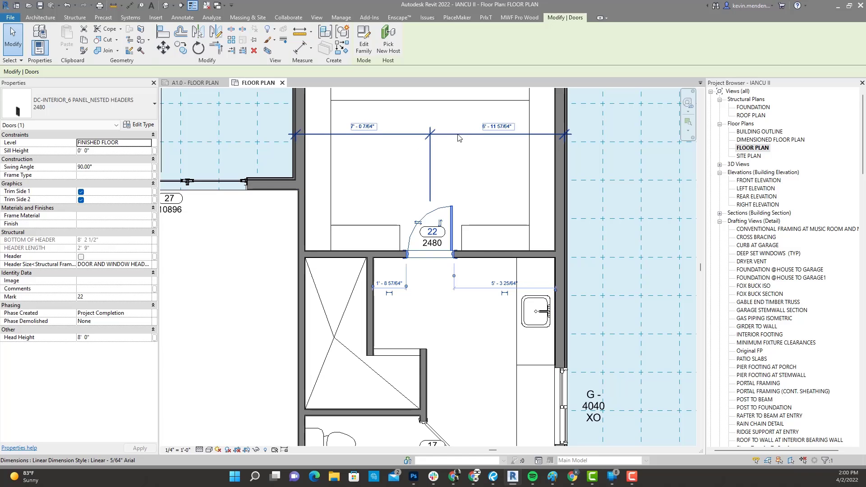
pyautogui.click(364, 126)
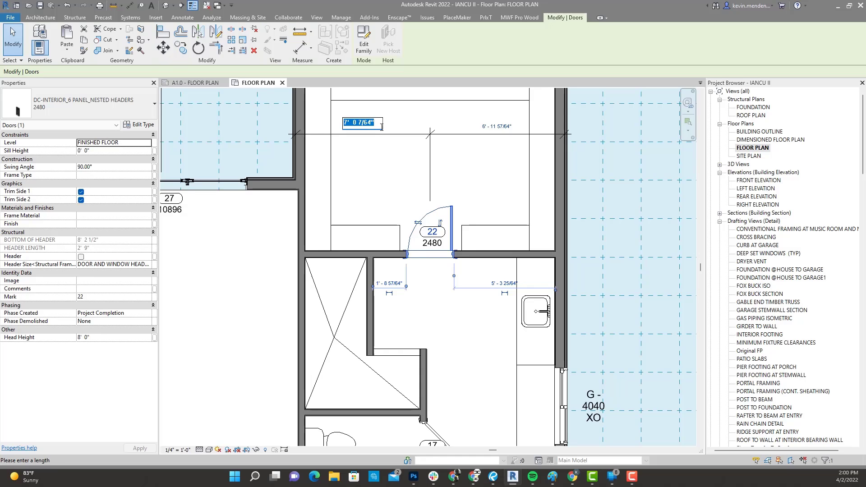
pyautogui.write('7')
pyautogui.press('Return')
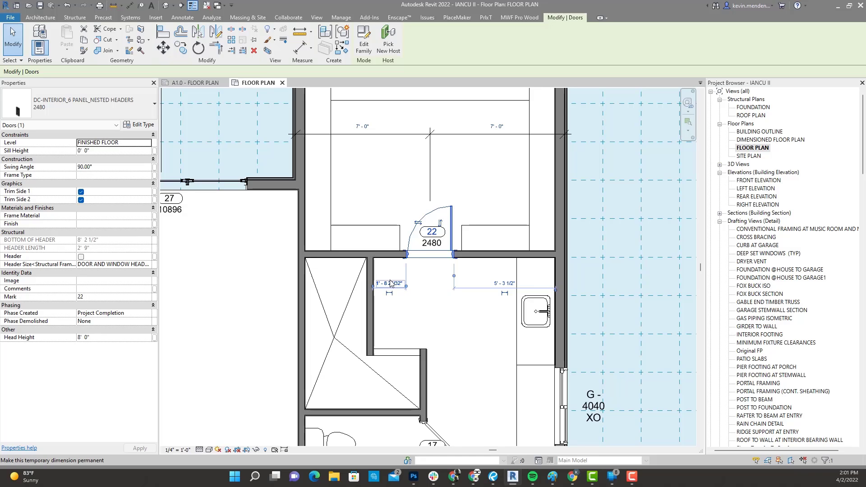
# Reposition the shower's short side wall 1' 9" from door 22's opening edge, measuring its temporary dimension from that edge.
pyautogui.click(373, 301)
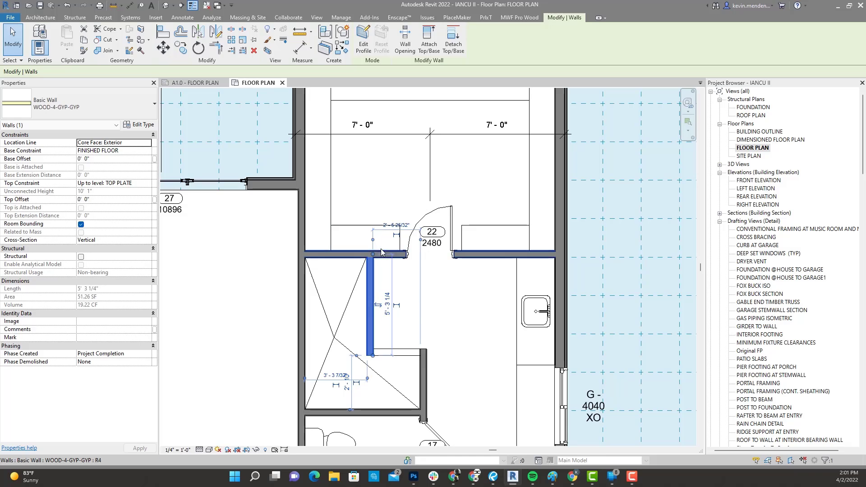
pyautogui.scroll(2, 409, 248)
pyautogui.moveTo(424, 247); pyautogui.dragTo(404, 262)
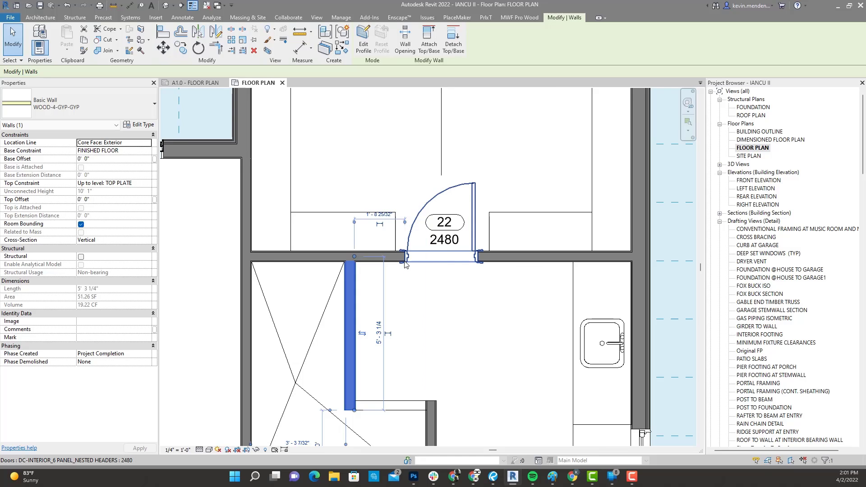
pyautogui.click(381, 215)
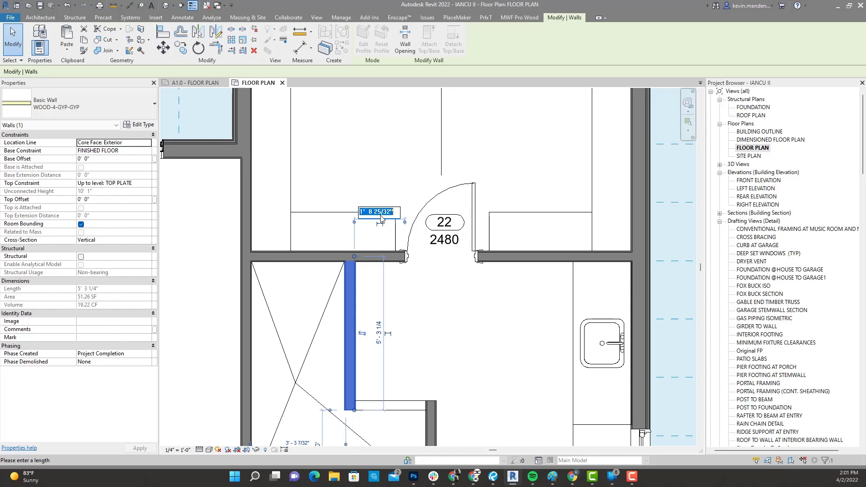
pyautogui.write('1 9')
pyautogui.press('Return')
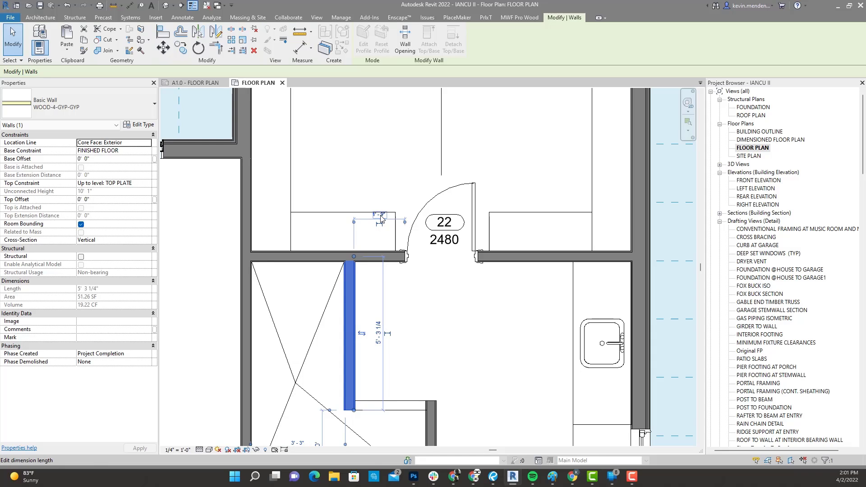
pyautogui.click(400, 207)
pyautogui.press('Escape')
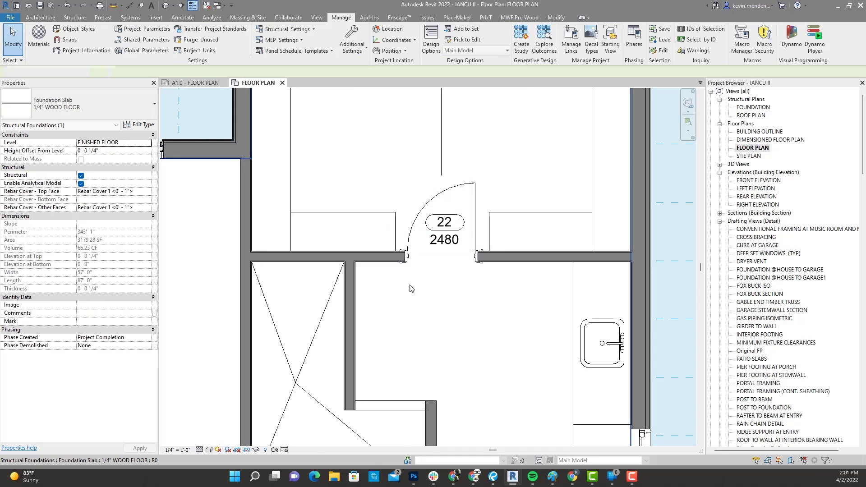
# Check door 22's temporary dimensions to the adjacent walls, and inspect those of toilet room door 17.
pyautogui.scroll(-1, 413, 225)
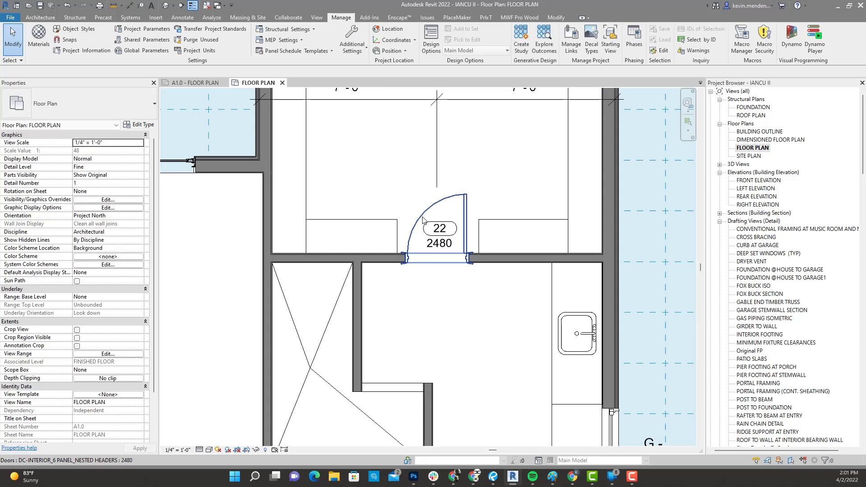
pyautogui.click(420, 220)
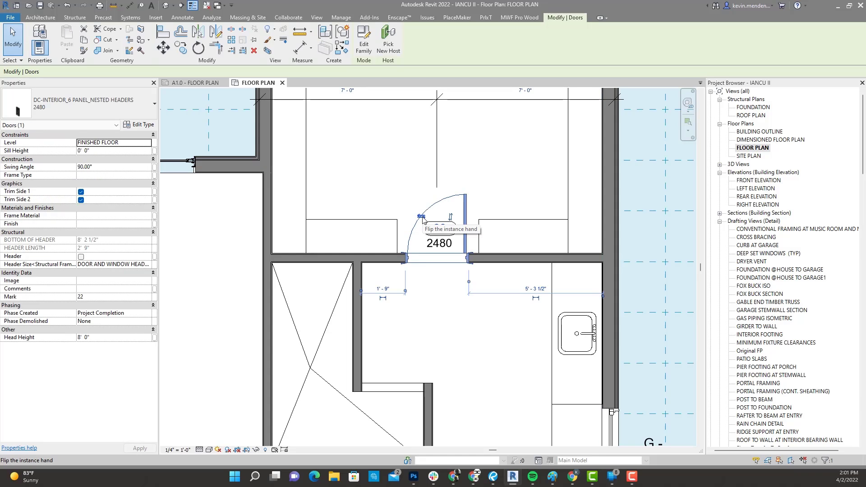
pyautogui.scroll(-2, 446, 277)
pyautogui.moveTo(447, 278); pyautogui.dragTo(482, 139, button='middle')
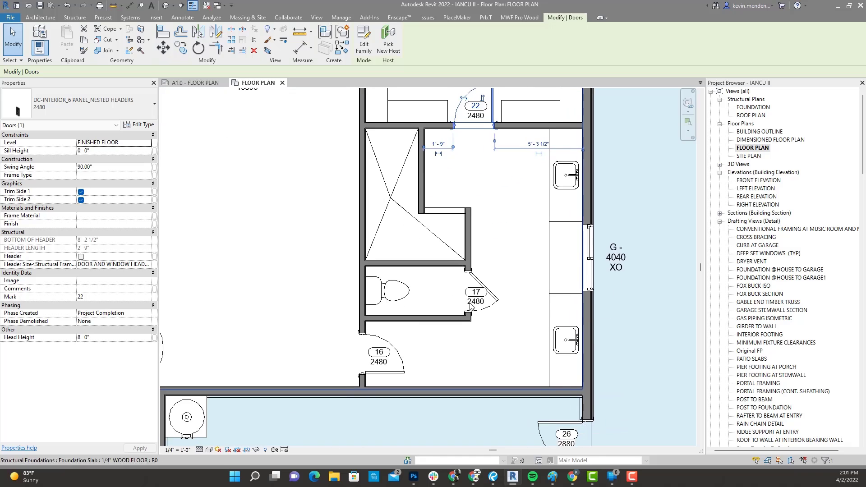
pyautogui.scroll(4, 487, 293)
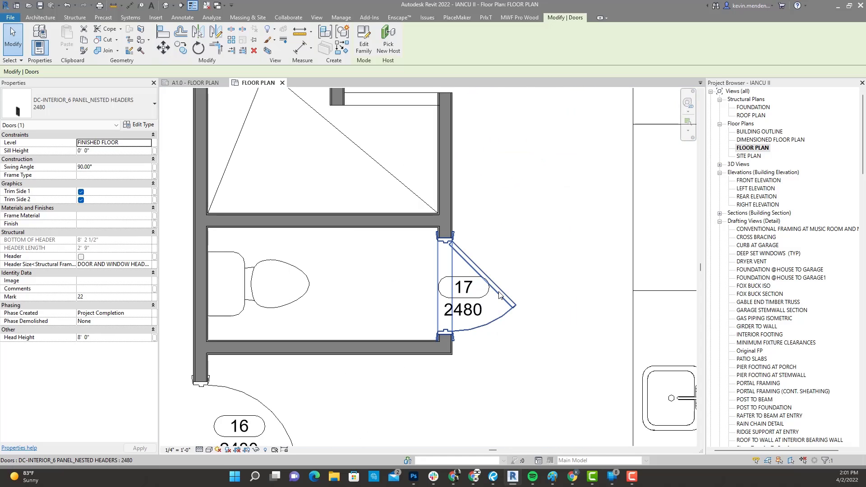
pyautogui.click(499, 295)
pyautogui.scroll(2, 428, 255)
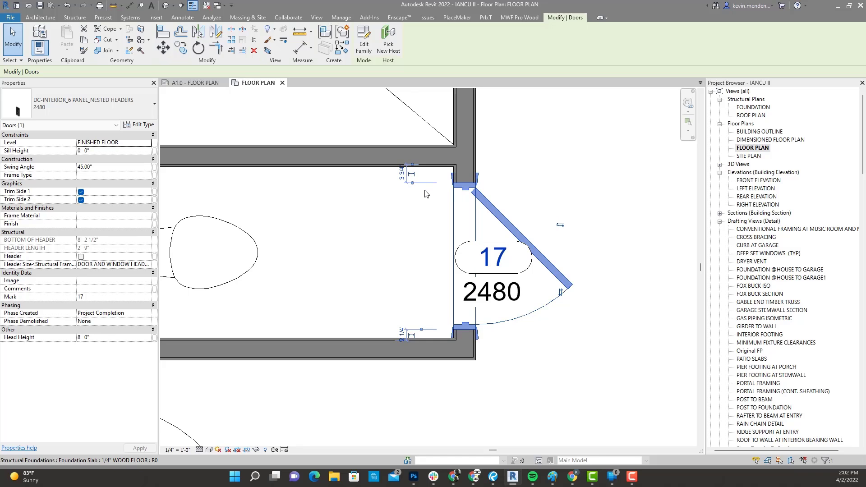
# Configure temporary dimensions to measure from wall Faces of Core and from door and window Openings.
pyautogui.click(340, 18)
pyautogui.click(360, 52)
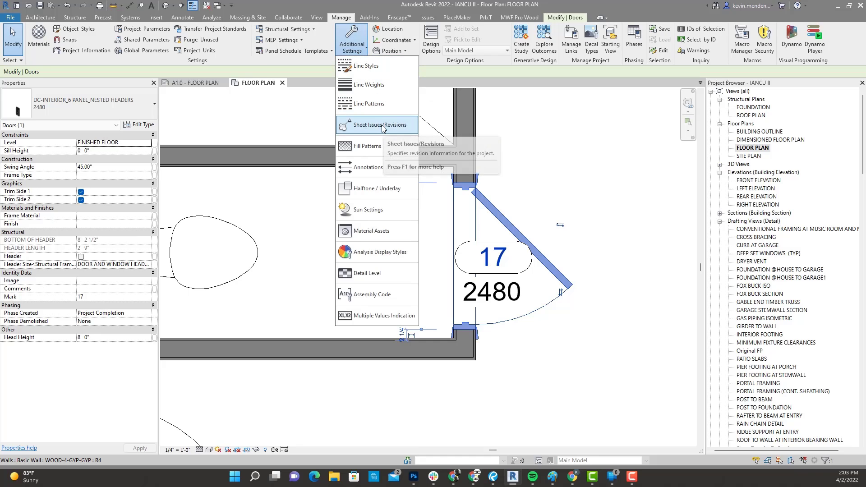
pyautogui.moveTo(384, 169)
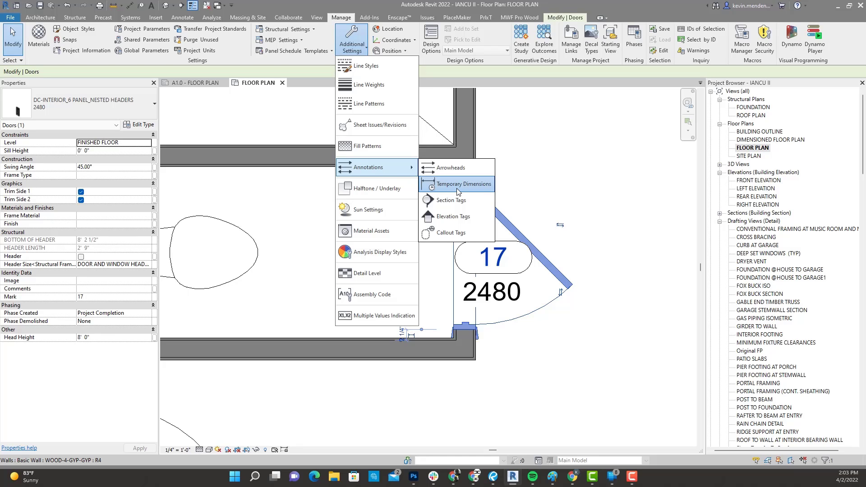
pyautogui.click(458, 185)
pyautogui.click(438, 228)
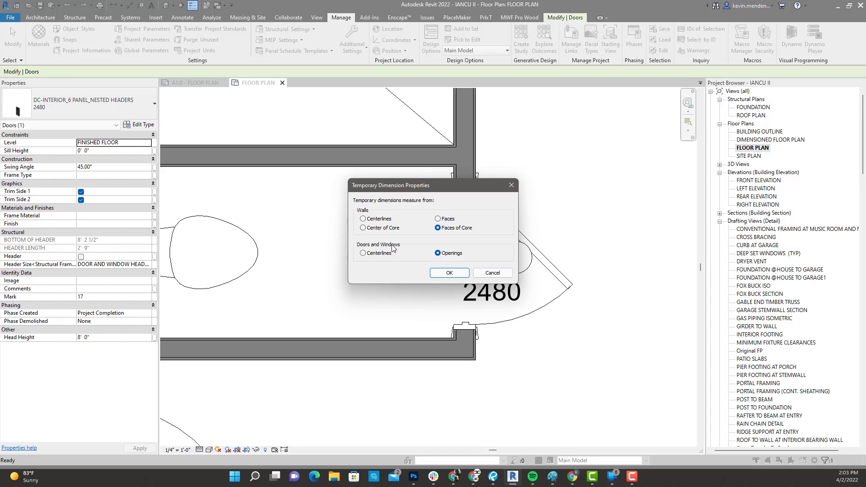
pyautogui.click(449, 273)
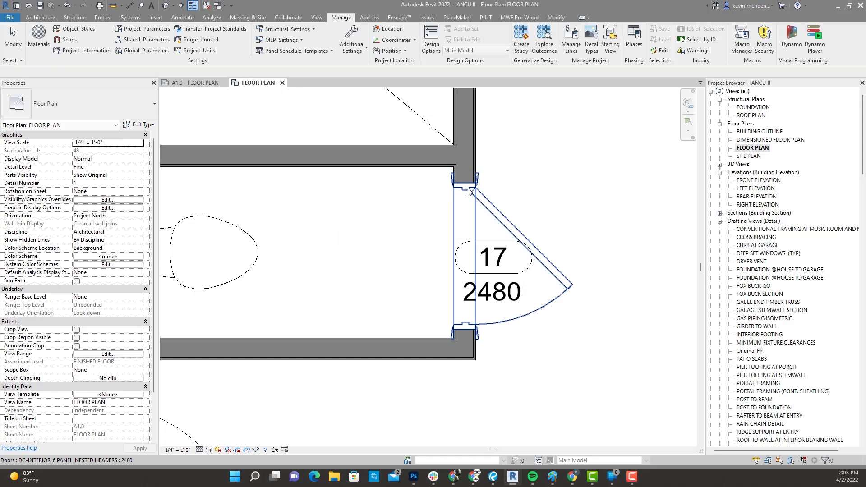
# Reposition toilet room door 17 by setting its opening's distance to the upper wall's core face to 3".
pyautogui.click(465, 211)
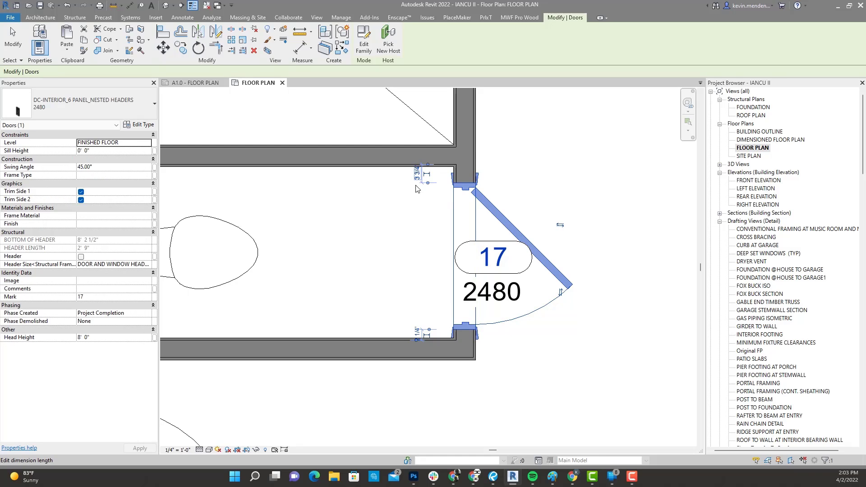
pyautogui.click(418, 338)
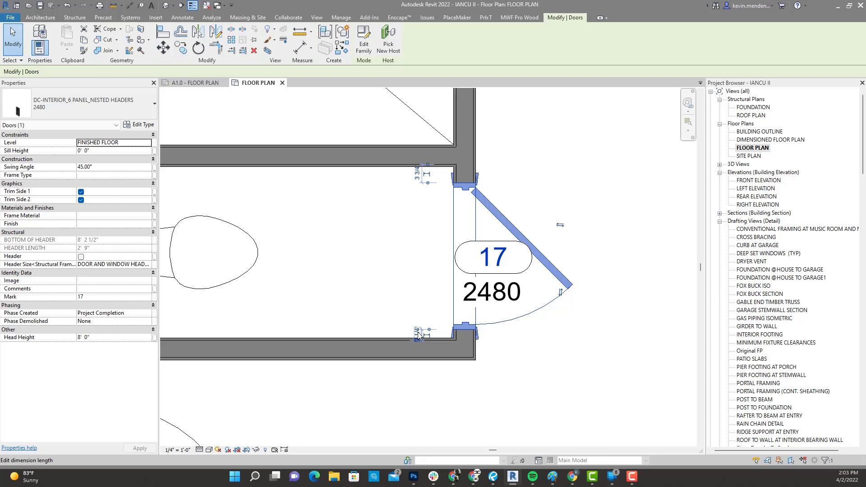
pyautogui.click(418, 178)
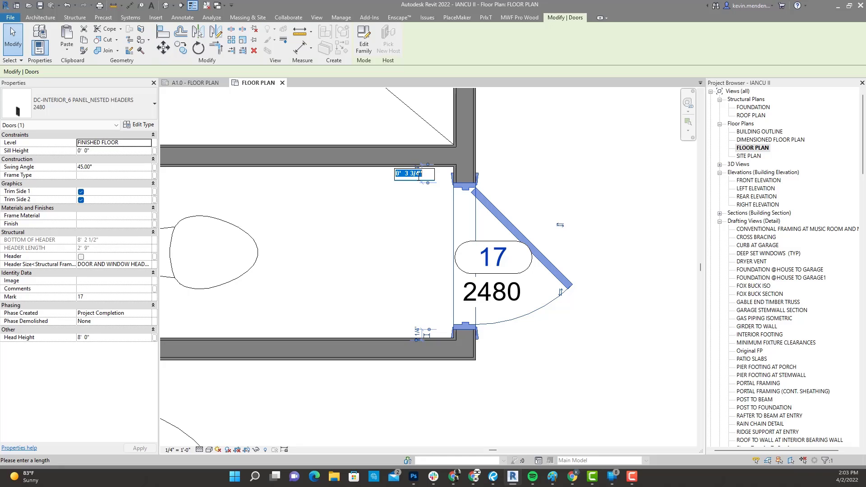
pyautogui.write('0 3')
pyautogui.press('Return')
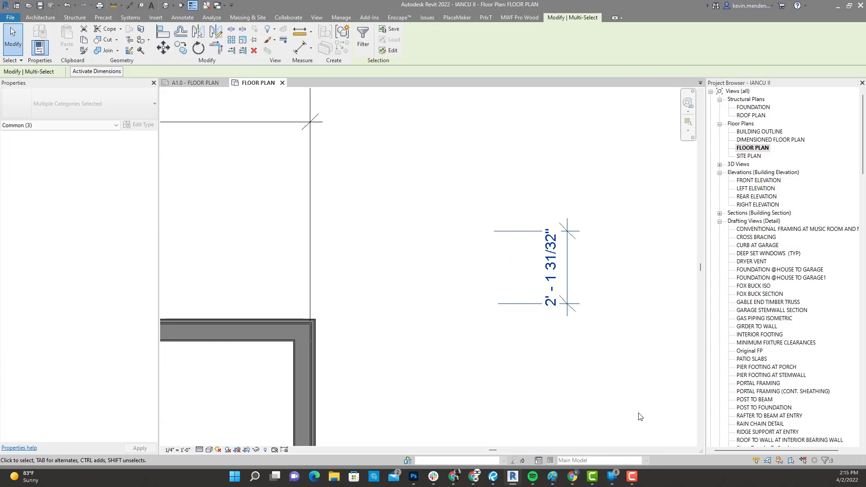
# Delete the stray vertical dimension and the lines selected with it in the blank area outside the plan's upper-right building corner.
pyautogui.press('Delete')
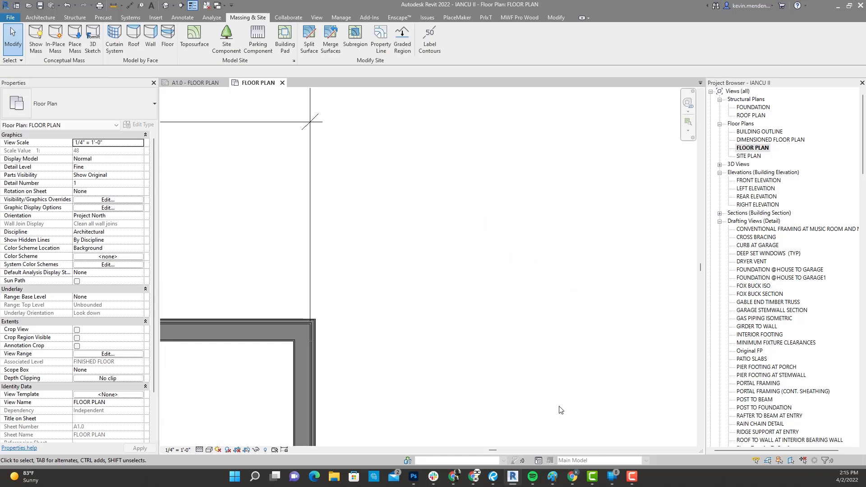
pyautogui.scroll(-8, 392, 236)
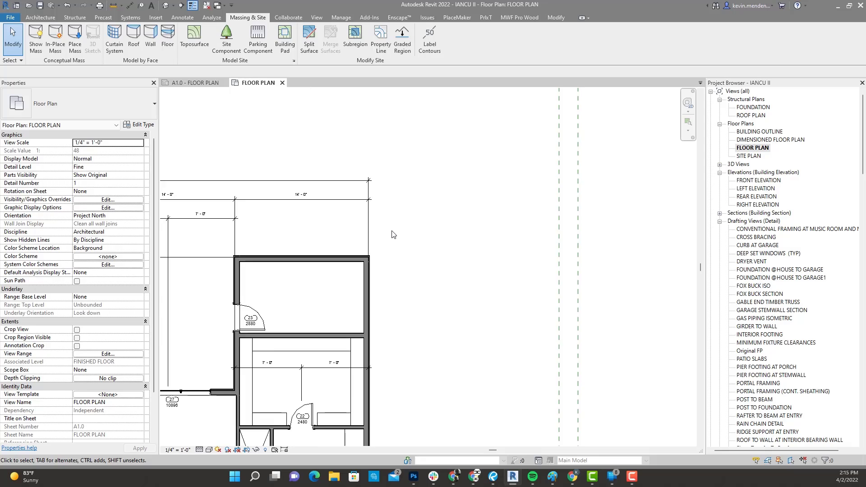
# Open the other residence project's floor plan and examine its dimensioning around the master bath, master bedroom and porch.
pyautogui.click(9, 18)
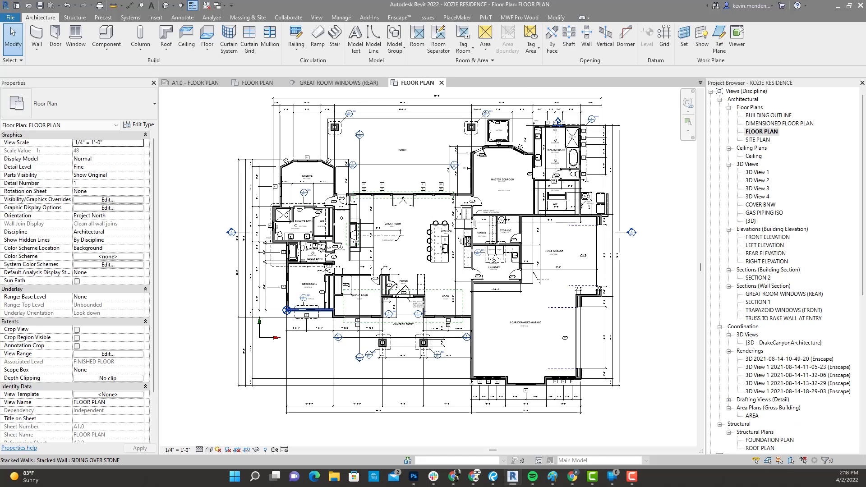
pyautogui.scroll(2, 555, 163)
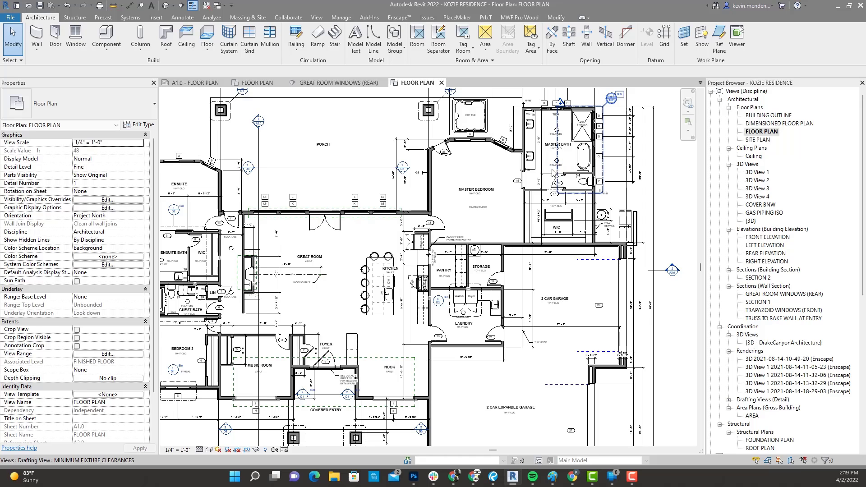
pyautogui.moveTo(558, 178); pyautogui.dragTo(567, 213, button='middle')
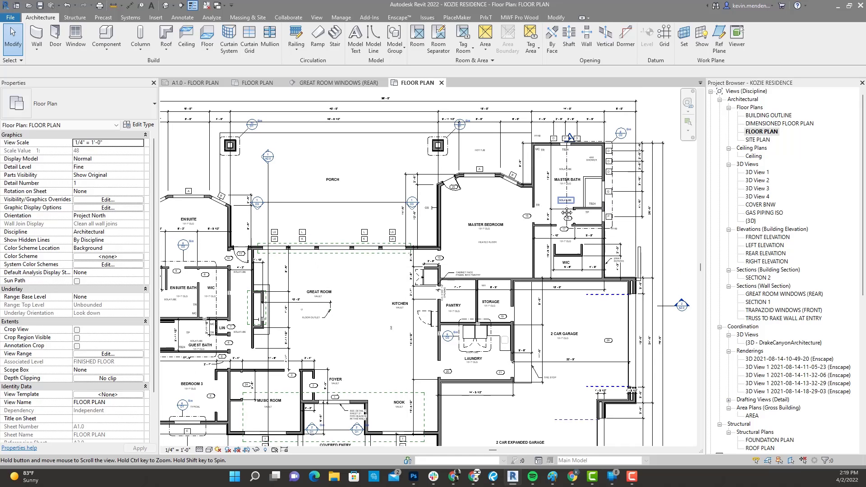
pyautogui.scroll(1, 459, 129)
pyautogui.scroll(2, 461, 136)
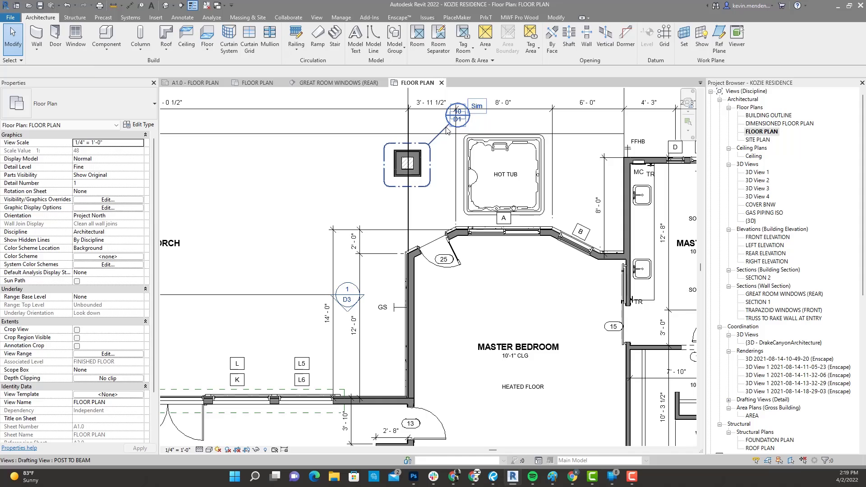
pyautogui.click(449, 129)
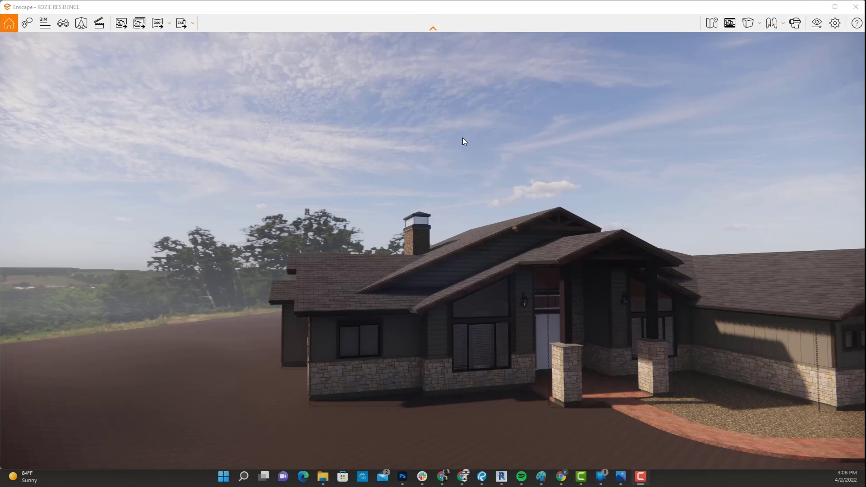
# Switch to the residence's Enscape rendering and inspect the exterior from the front entry around to the side wall.
pyautogui.scroll(-2, 532, 248)
pyautogui.moveTo(547, 255); pyautogui.dragTo(573, 271, button='right')
pyautogui.moveTo(573, 271); pyautogui.dragTo(624, 280, button='middle')
pyautogui.scroll(-1, 537, 246)
pyautogui.moveTo(496, 237); pyautogui.dragTo(527, 243, button='middle')
pyautogui.moveTo(496, 237); pyautogui.dragTo(541, 253, button='right')
pyautogui.moveTo(479, 247); pyautogui.dragTo(397, 265, button='right')
pyautogui.scroll(-1, 434, 269)
pyautogui.moveTo(397, 265); pyautogui.dragTo(501, 247, button='middle')
pyautogui.moveTo(282, 282); pyautogui.dragTo(253, 283, button='middle')
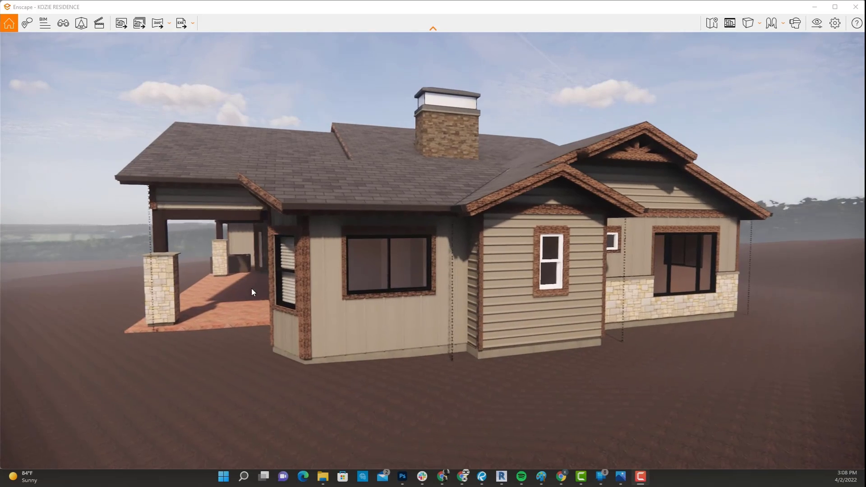
# Inspect the rear of the house in the Enscape view, including the covered porch and great room windows.
pyautogui.scroll(-1, 232, 300)
pyautogui.moveTo(220, 300); pyautogui.dragTo(176, 283, button='right')
pyautogui.scroll(1, 175, 280)
pyautogui.moveTo(175, 281); pyautogui.dragTo(115, 274, button='middle')
pyautogui.scroll(5, 221, 234)
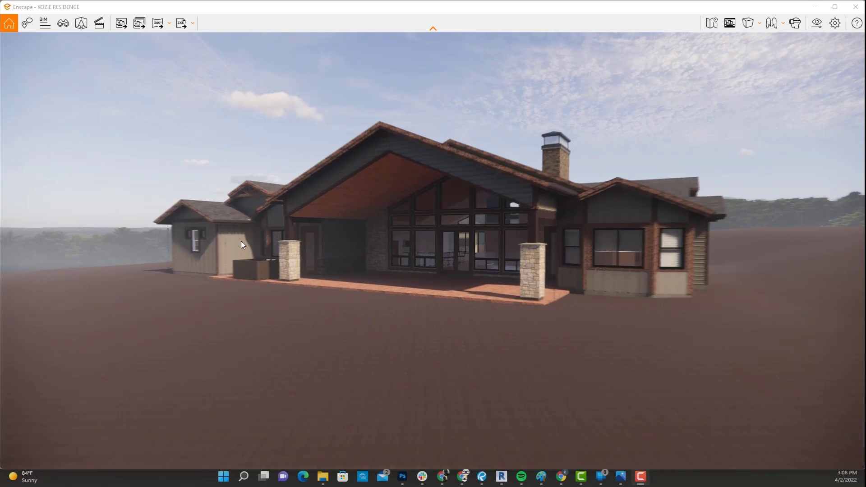
pyautogui.moveTo(400, 232)
pyautogui.mouseDown(button='right')
pyautogui.moveTo(469, 230)
pyautogui.moveTo(479, 213)
pyautogui.moveTo(400, 240)
pyautogui.mouseUp(button='right')
pyautogui.scroll(-2, 399, 240)
pyautogui.scroll(2, 398, 240)
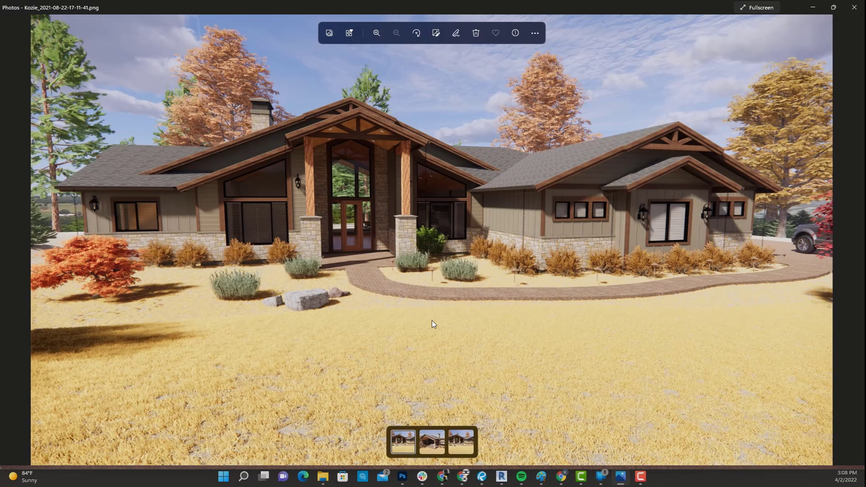
# View the finished exterior renderings in Photos, first the rear covered porch image and then the front entry image.
pyautogui.click(435, 446)
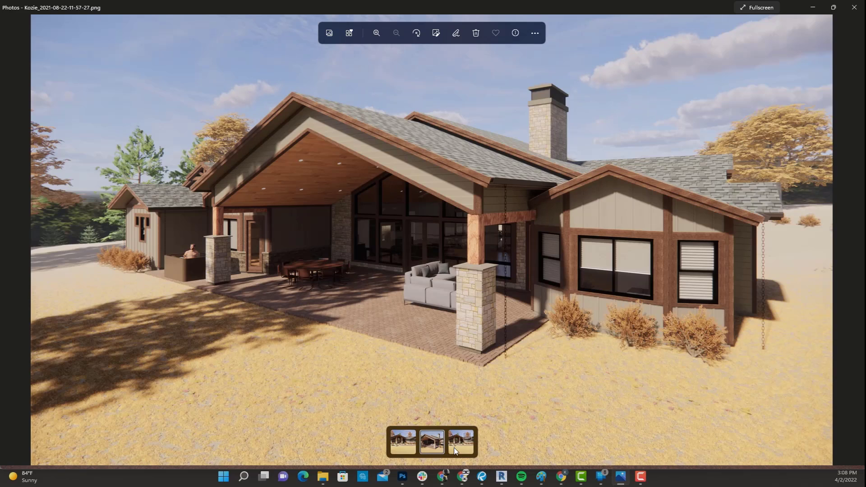
pyautogui.click(455, 447)
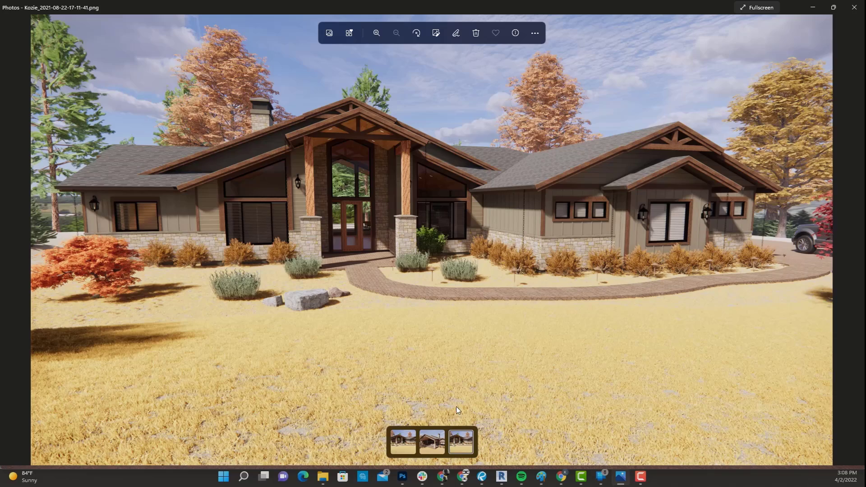